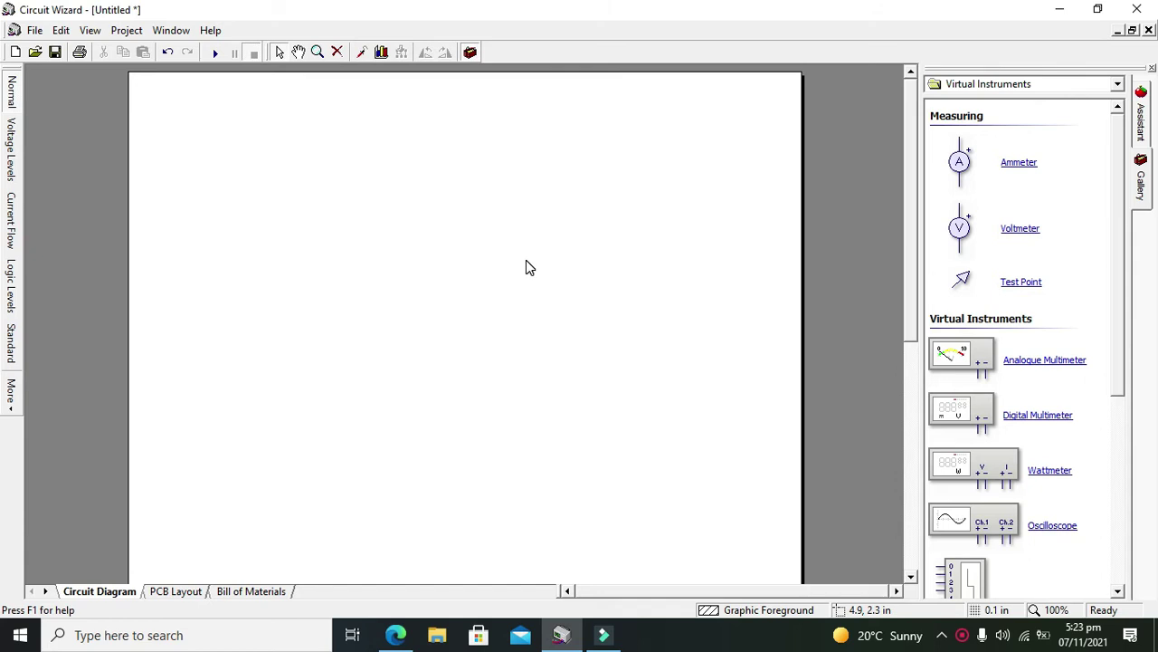
Step: Create a new blank Electronics Project from the File menu, with the Gallery categories showing
left_click(1120, 315)
left_click_drag(1120, 315, 1140, 168)
left_click(34, 33)
left_click(49, 46)
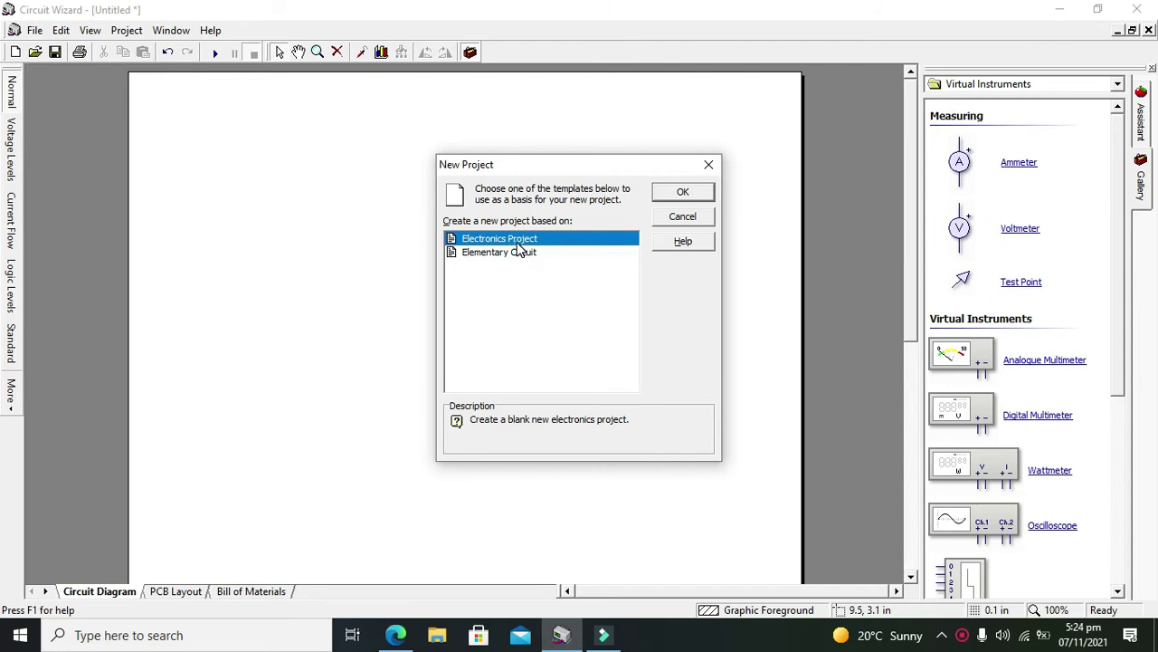
left_click(683, 194)
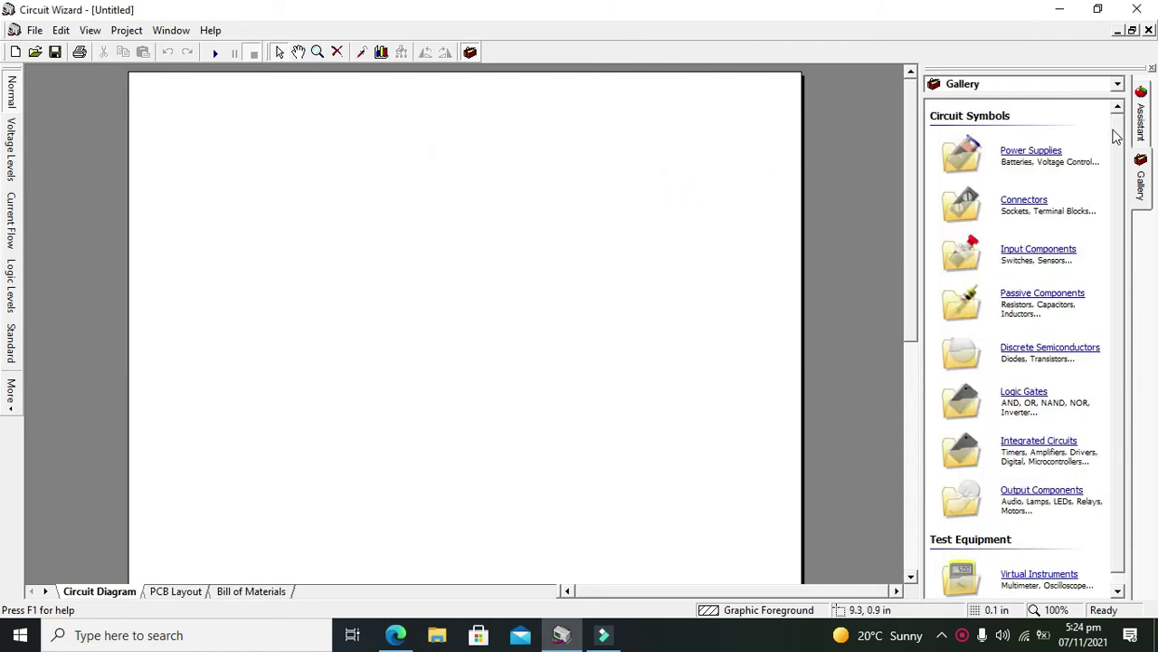
Step: Drag a Zener diode from the Gallery's Diodes category to the diagram centre as D1
left_click(1102, 86)
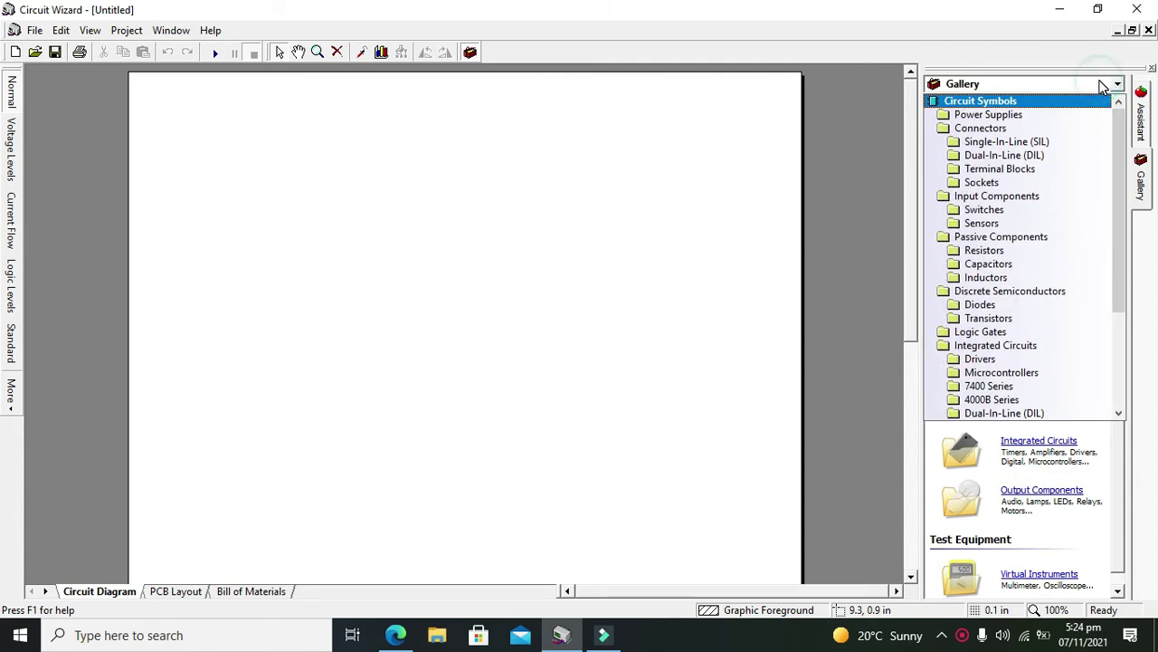
left_click(985, 305)
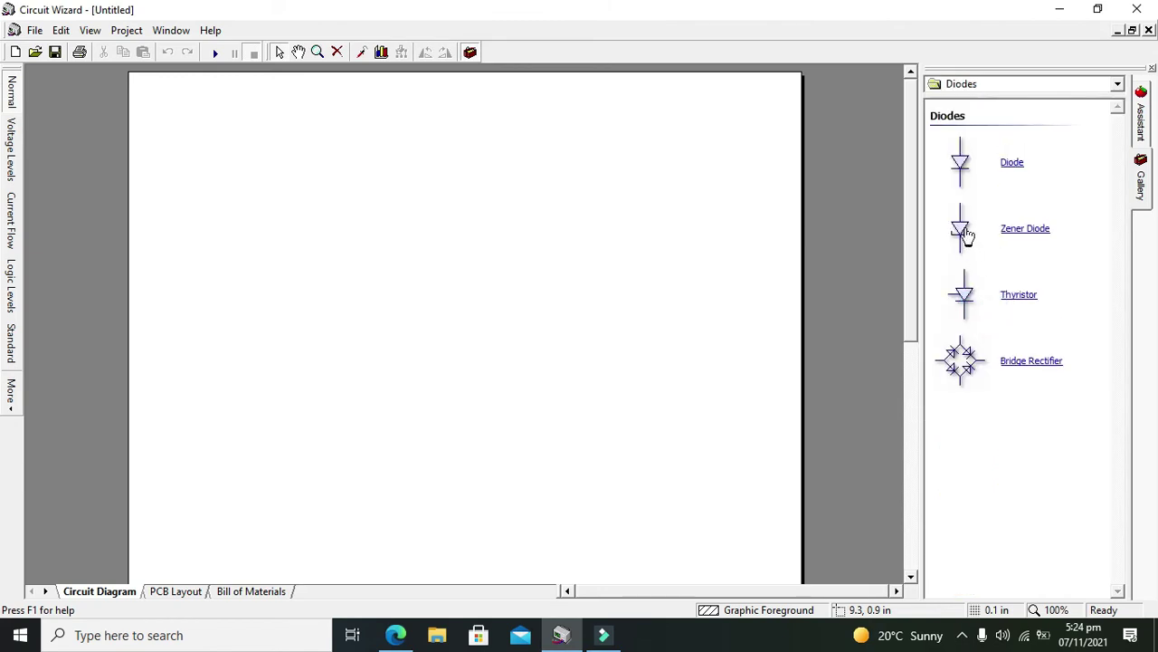
left_click_drag(962, 228, 445, 325)
left_click(525, 313)
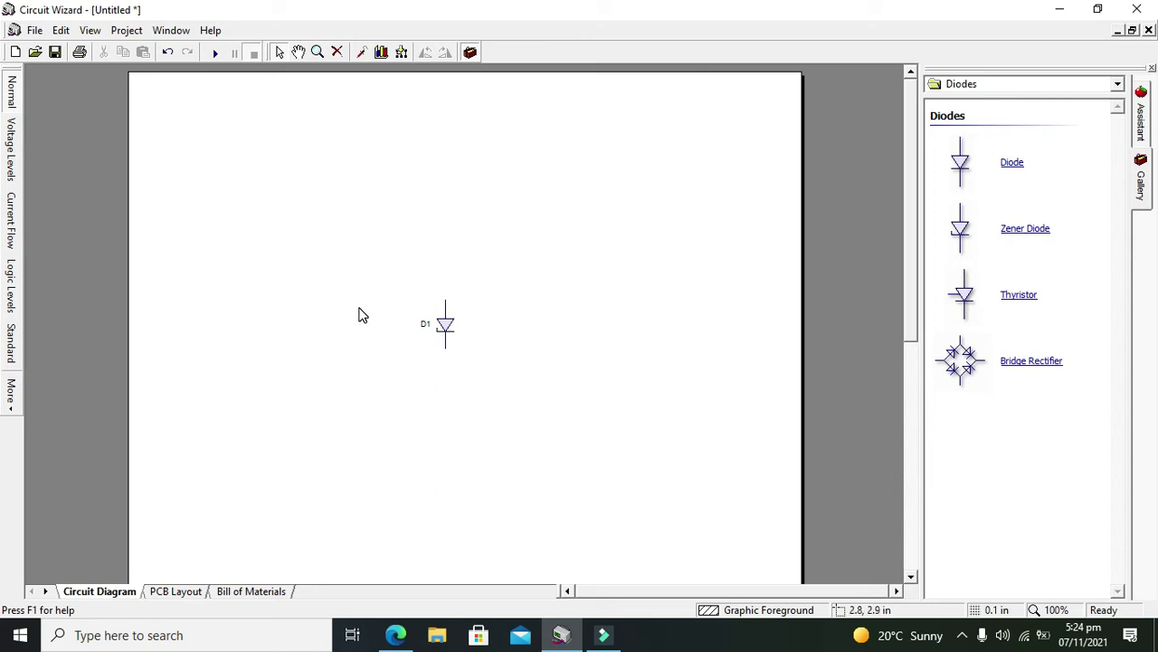
left_click(444, 331)
Step: Nudge diode D1 slightly to the right, then move it upward
left_click_drag(417, 283, 497, 374)
left_click(497, 374)
left_click(448, 329)
mouse_move(450, 333)
left_mouse_down()
mouse_move(471, 338)
mouse_move(455, 334)
left_mouse_up()
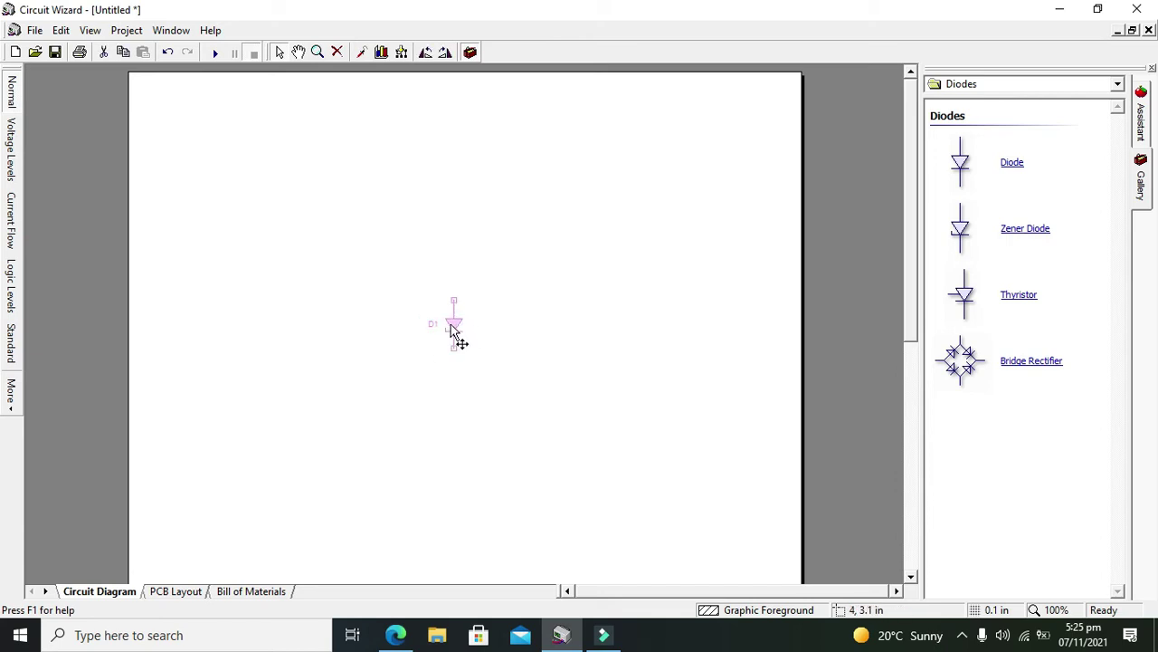
left_click(480, 324)
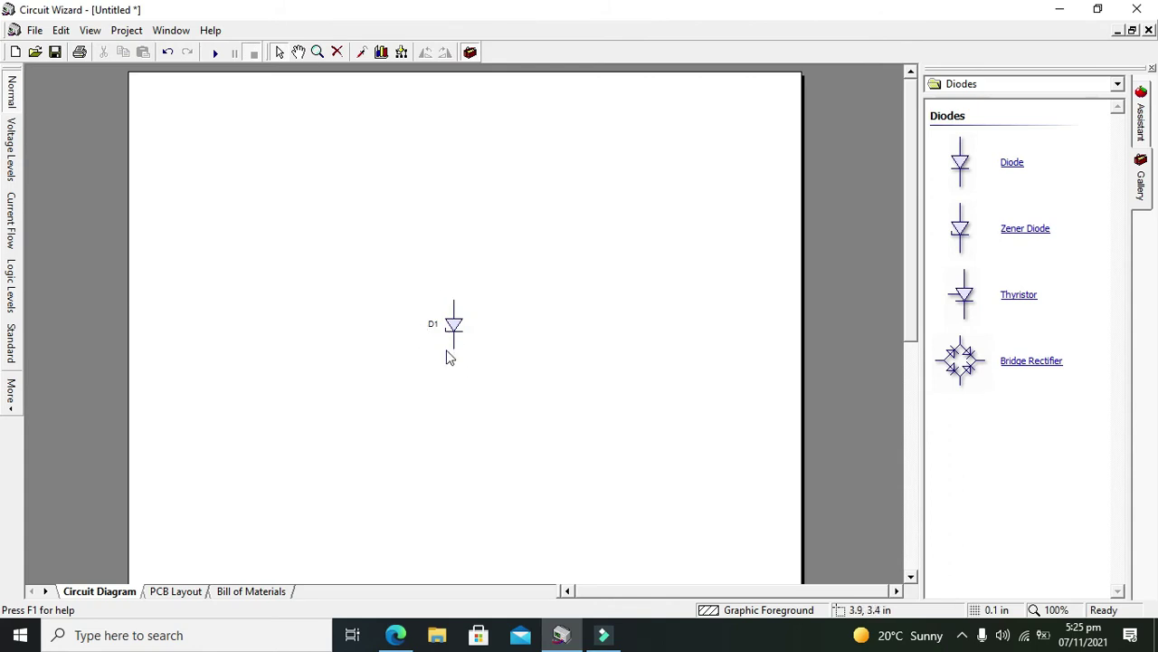
left_click_drag(458, 335, 458, 312)
left_click(479, 300)
left_click(503, 331)
Step: Place a battery from the Power Supplies gallery to the left of diode D1
left_click(1010, 90)
scroll(1125, 141, "up", 1)
scroll(1125, 140, "up", 3)
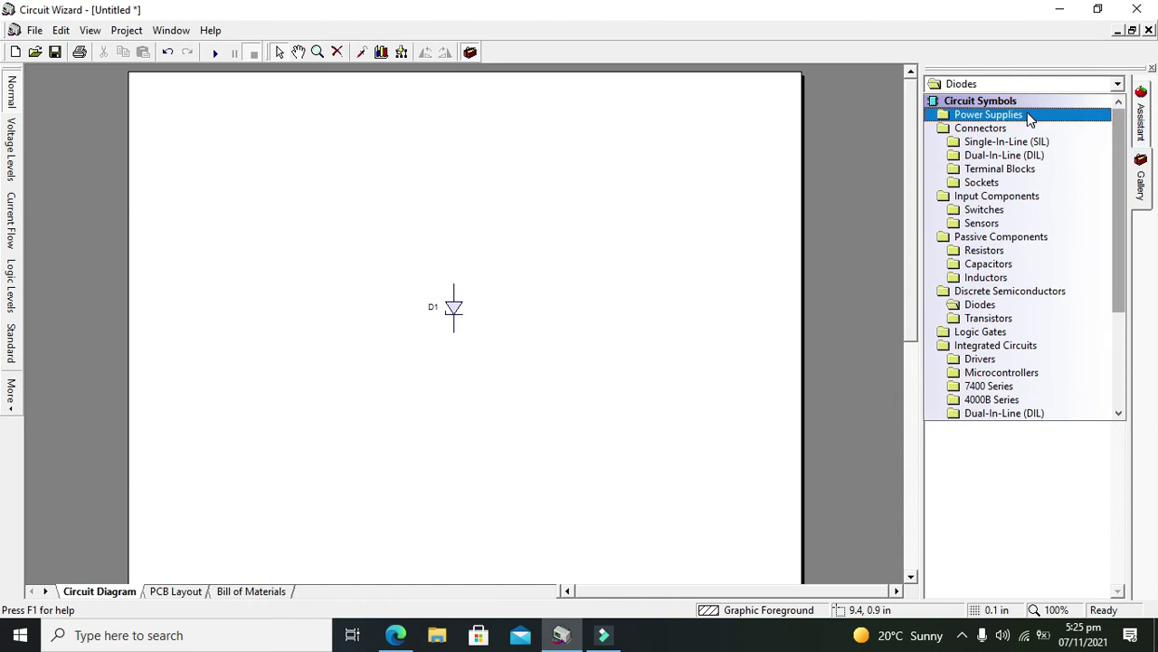
left_click(1018, 116)
left_click_drag(979, 154, 300, 328)
left_click(348, 324)
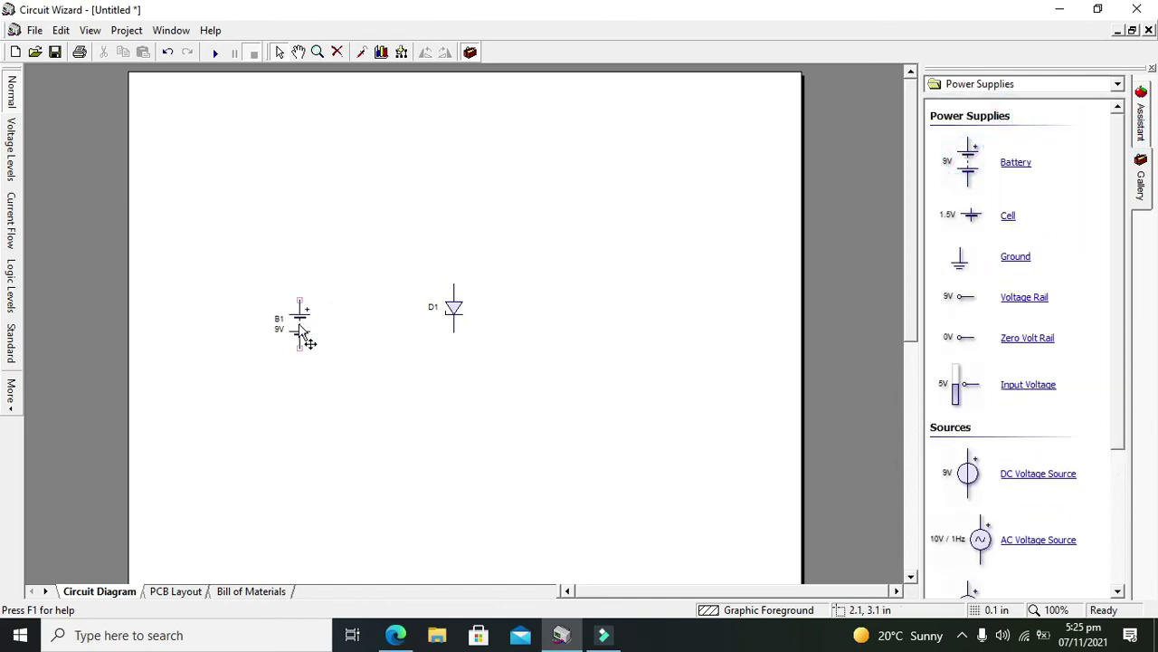
Step: Accept battery B1's default 9V properties and move it lower and right
double_click(302, 324)
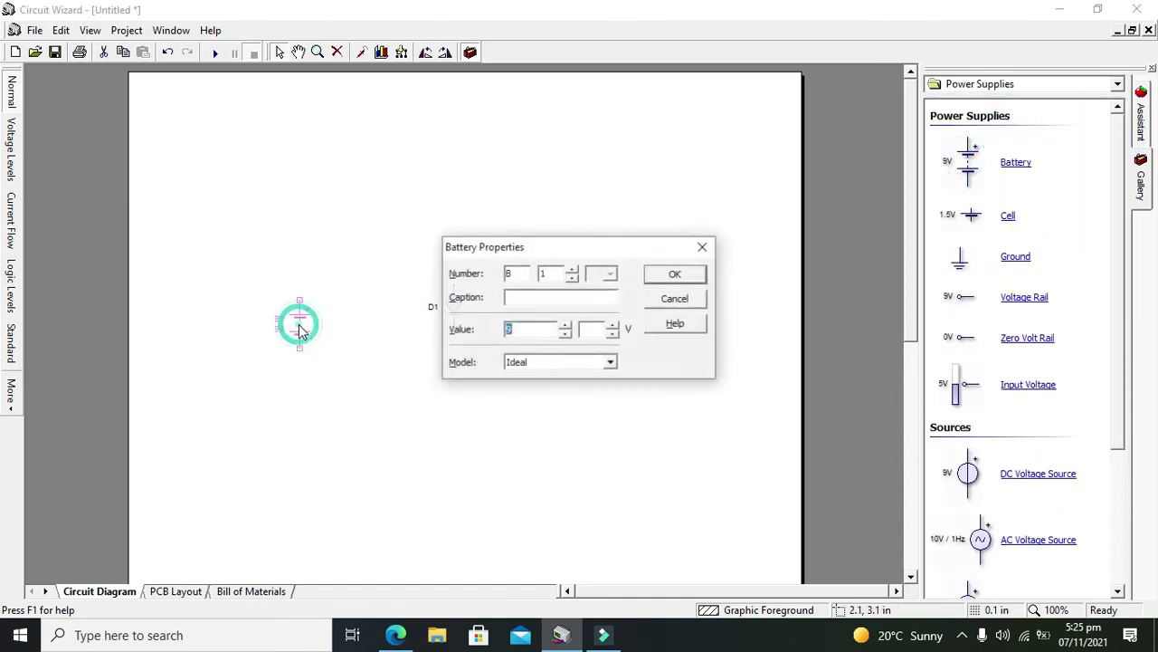
left_click(678, 271)
left_click(520, 250)
left_click_drag(300, 334, 346, 389)
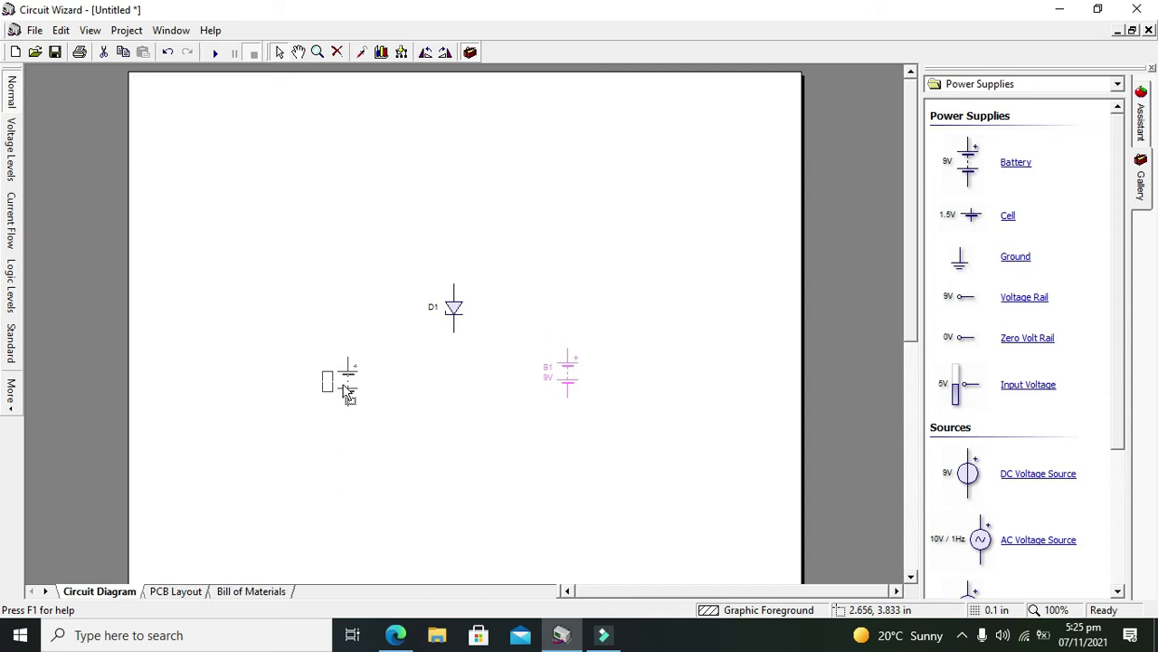
Step: Flip diode D1 with two quarter-turn rotations and move it level with battery B1
left_click(447, 395)
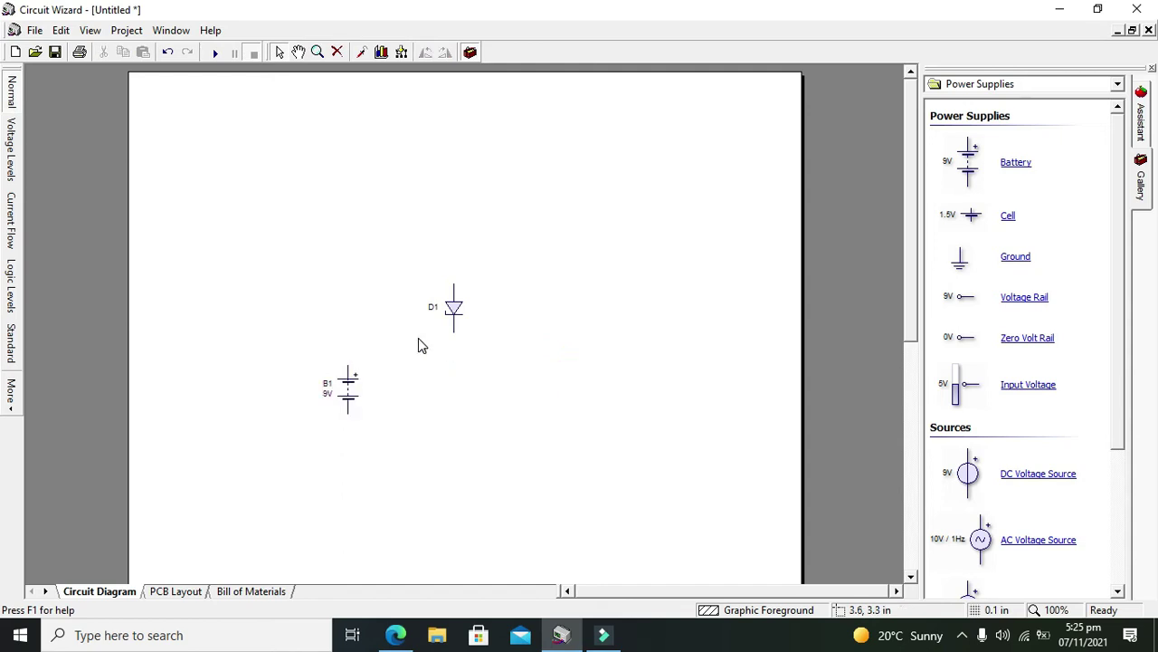
left_click(452, 308)
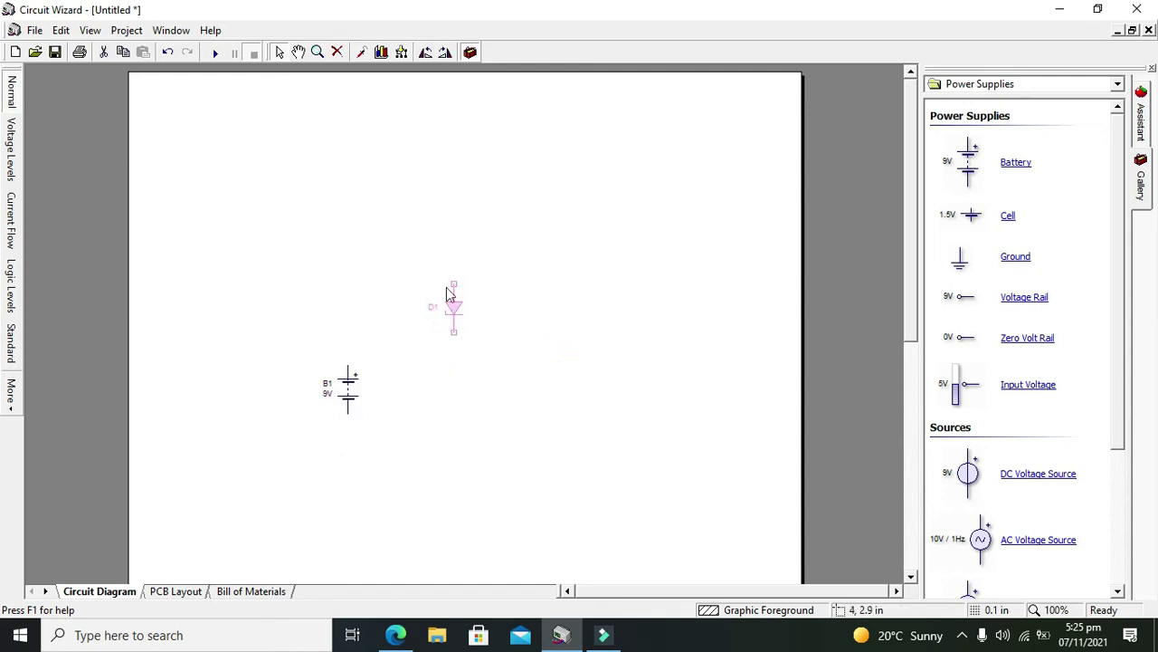
left_click(425, 51)
left_click(426, 51)
mouse_move(452, 308)
left_mouse_down()
mouse_move(459, 402)
mouse_move(456, 277)
mouse_move(372, 277)
mouse_move(348, 348)
mouse_move(359, 283)
mouse_move(348, 363)
left_mouse_up()
left_click(536, 398)
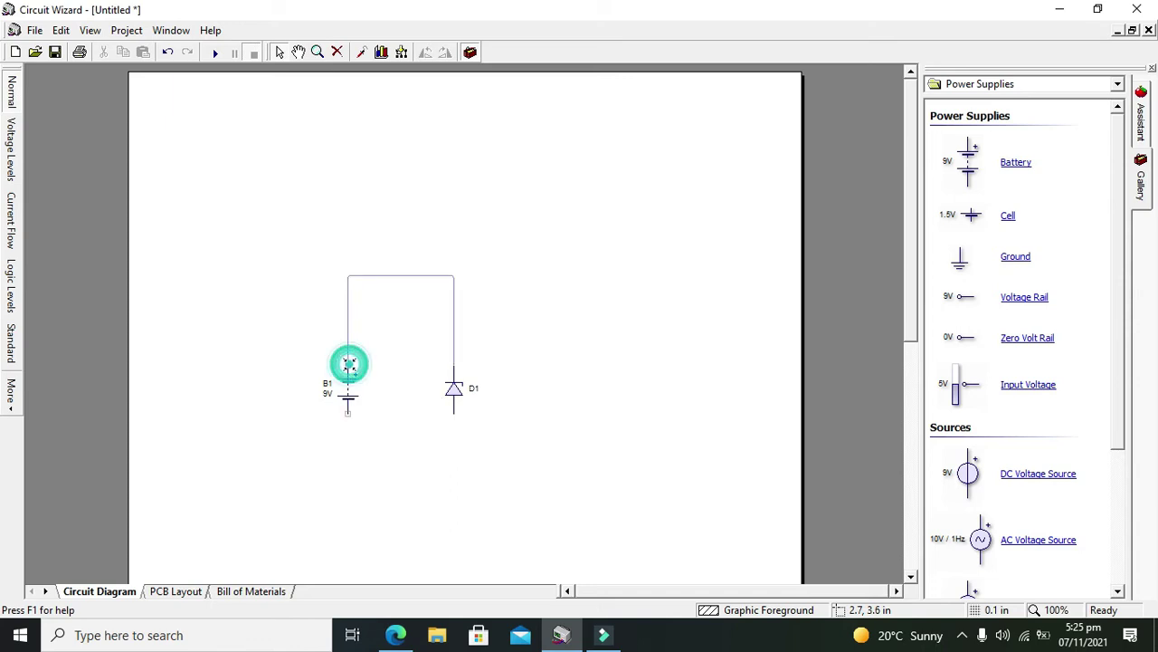
Step: Wire battery B1 to diode D1 in a loop and lower the bottom wire
left_click_drag(353, 437, 452, 413)
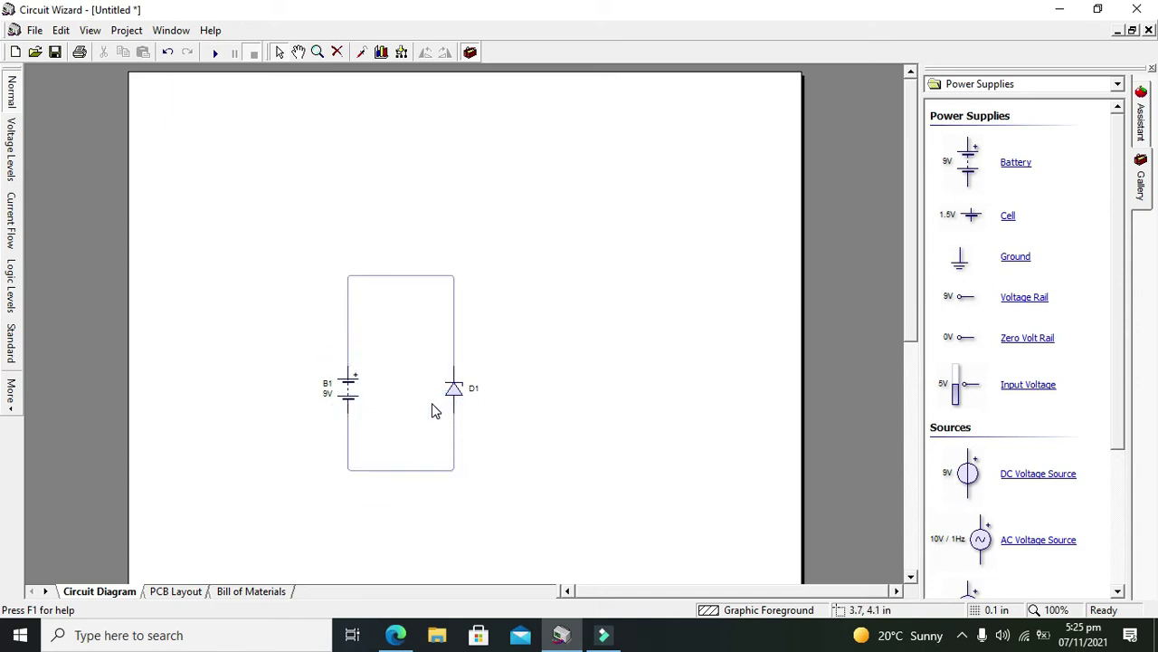
left_click(456, 390)
left_click(414, 473)
left_click_drag(414, 470, 414, 479)
left_click(484, 511)
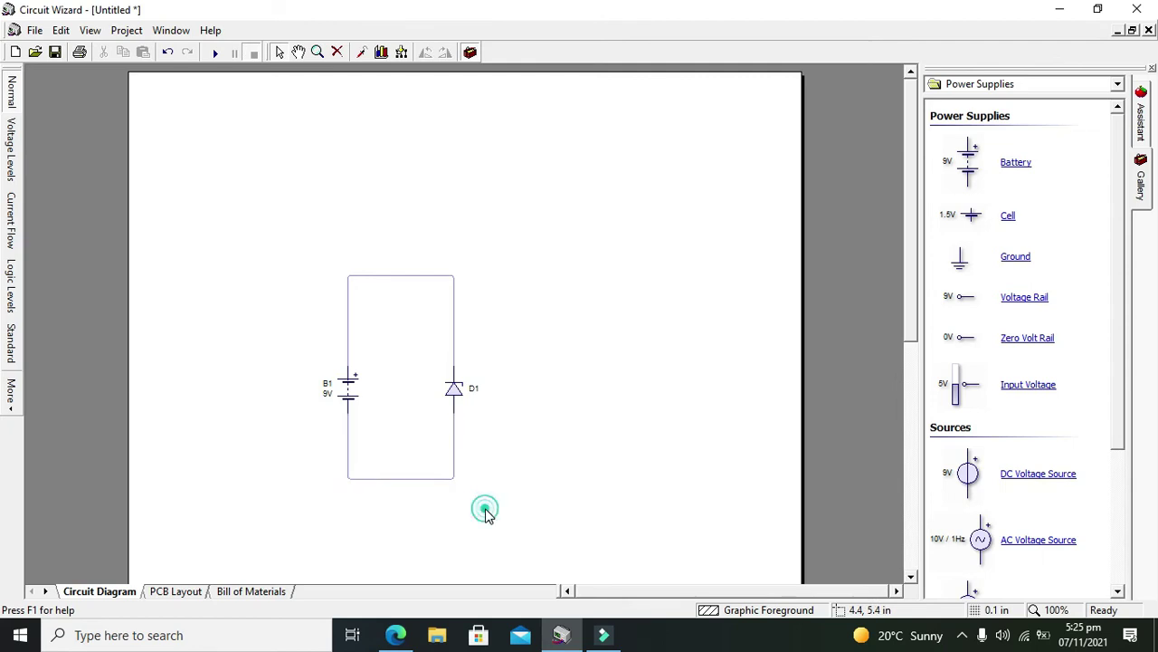
left_click(401, 284)
Step: Raise D1 up the right side, lower the bottom wire, and open a gap below D1
left_click(456, 397)
left_click_drag(455, 396, 456, 337)
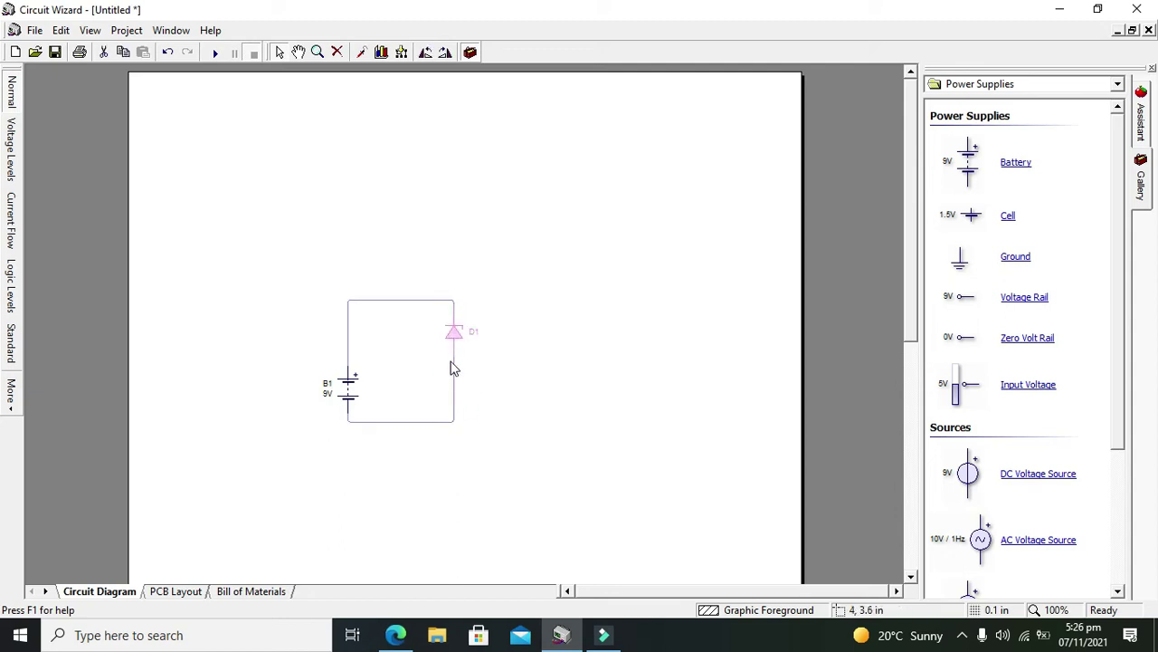
left_click_drag(441, 421, 440, 462)
left_click_drag(455, 356, 457, 402)
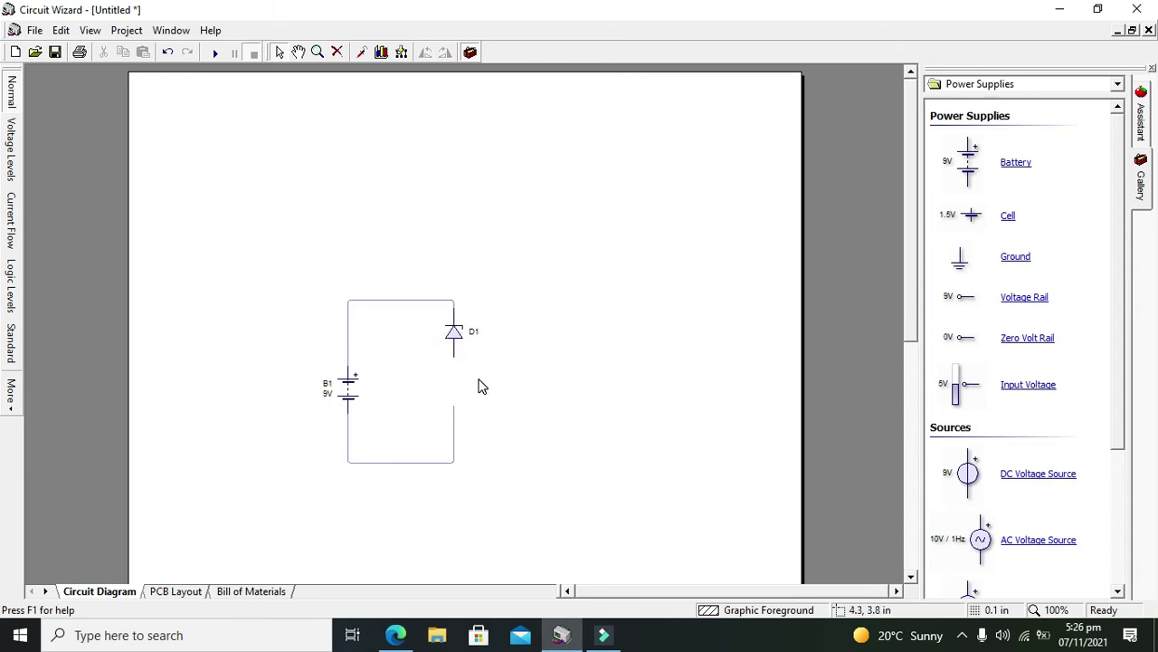
Step: Place a 1K resistor, R1, from the Resistors gallery into the gap below D1
left_click(1090, 89)
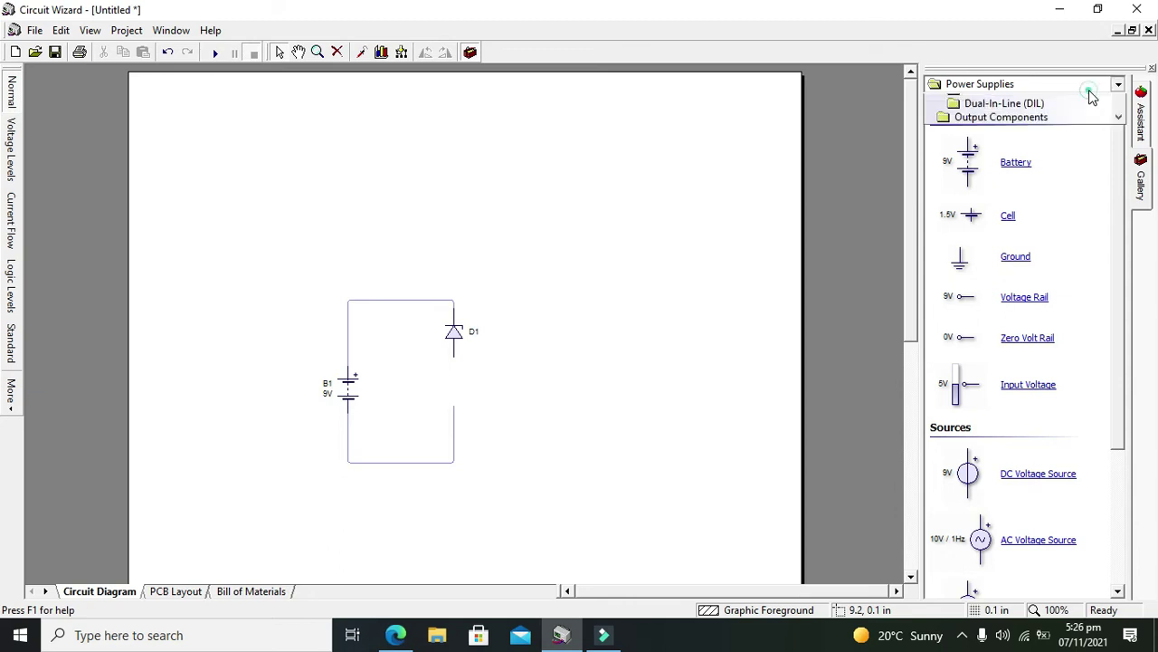
scroll(1122, 136, "up", 1)
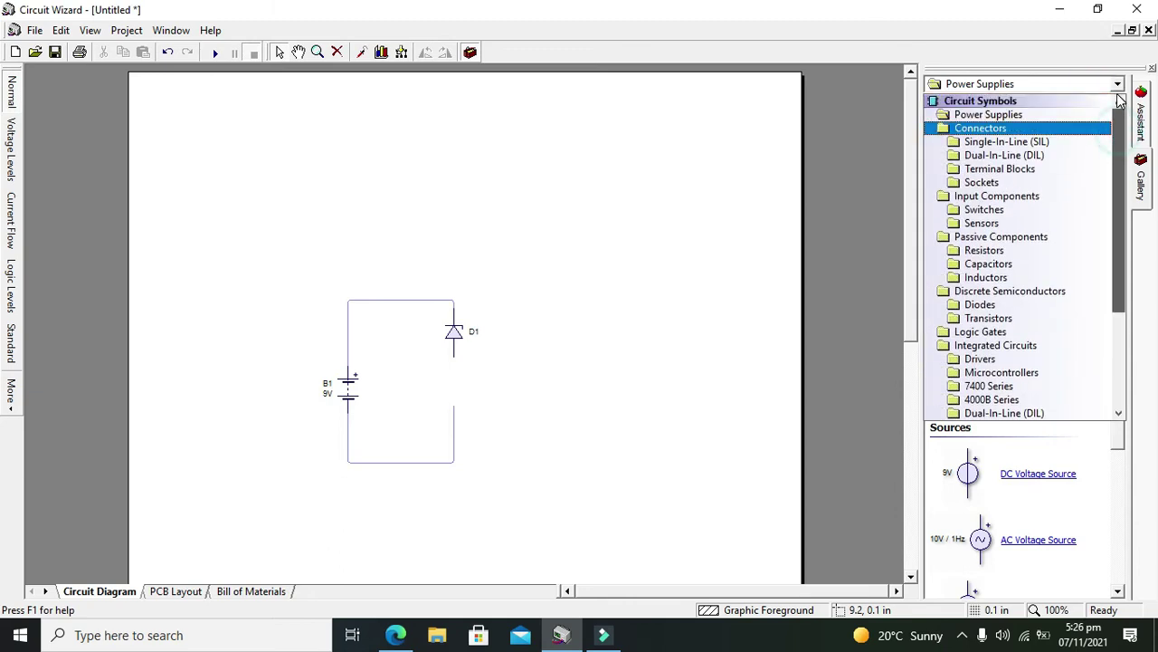
left_click(981, 250)
left_click_drag(969, 165, 455, 384)
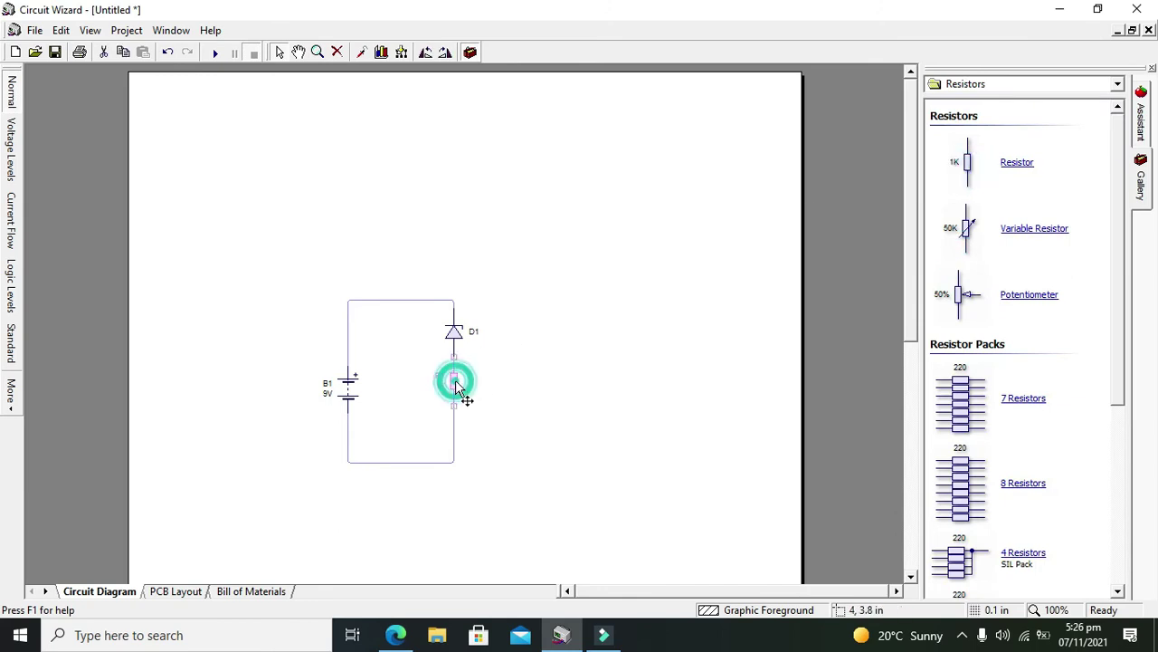
left_click(482, 387)
Step: Check resistor R1's placement and lower the loop's bottom wire
left_click(454, 387)
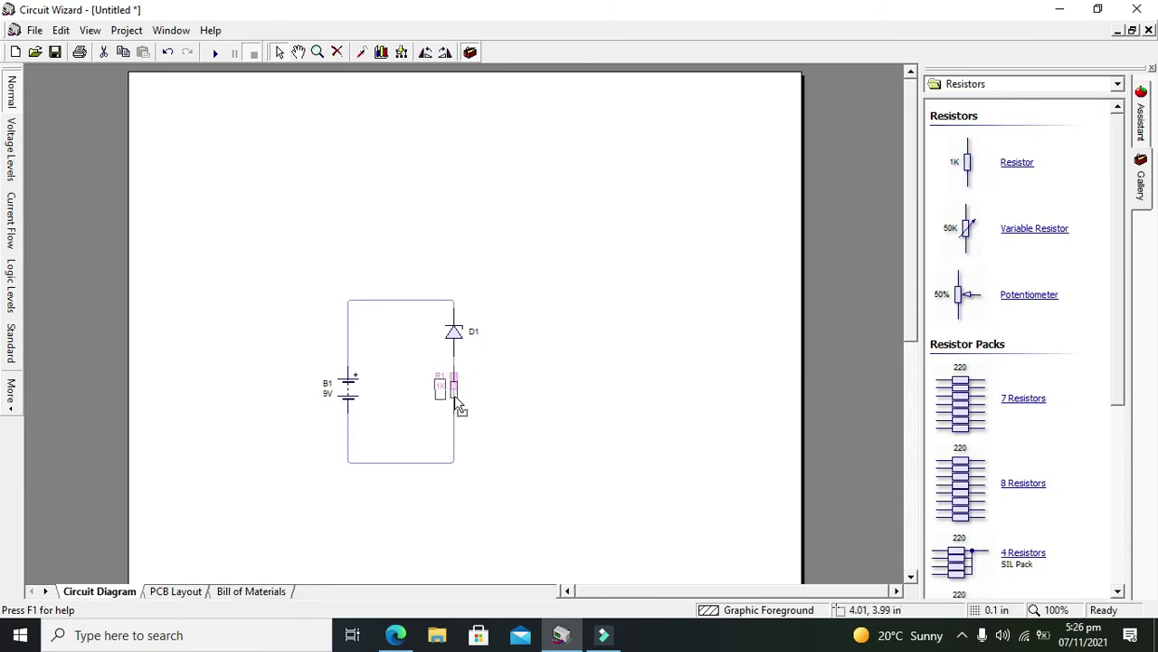
left_click(455, 389)
left_click(479, 389)
left_click(478, 382)
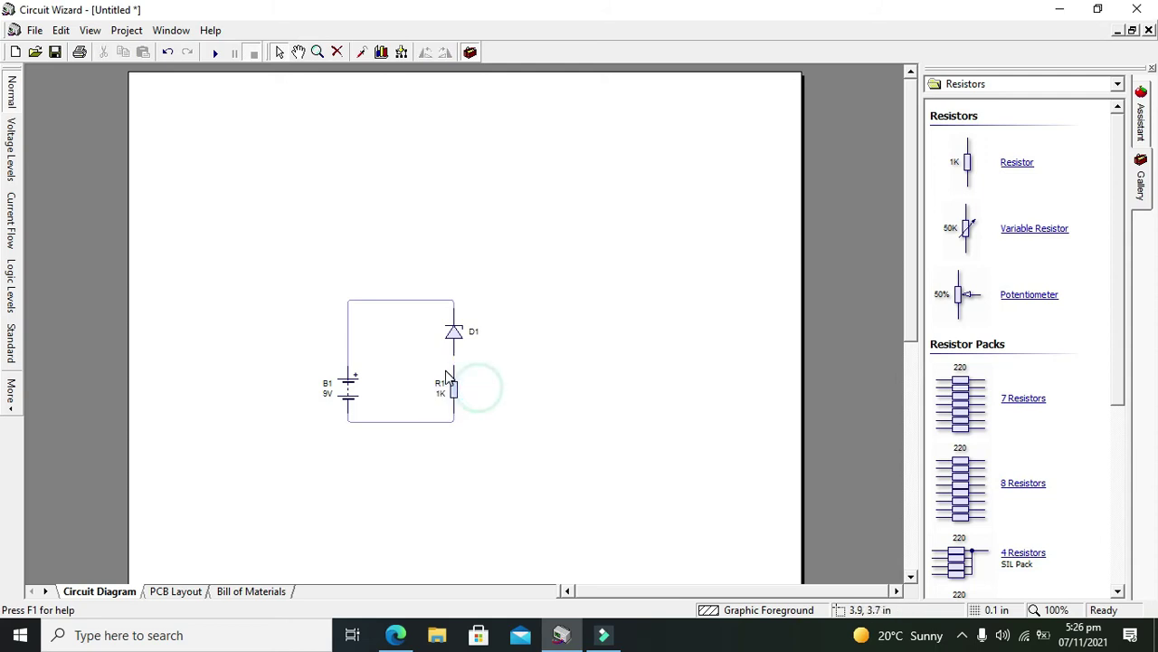
left_click(455, 388)
left_click(488, 385)
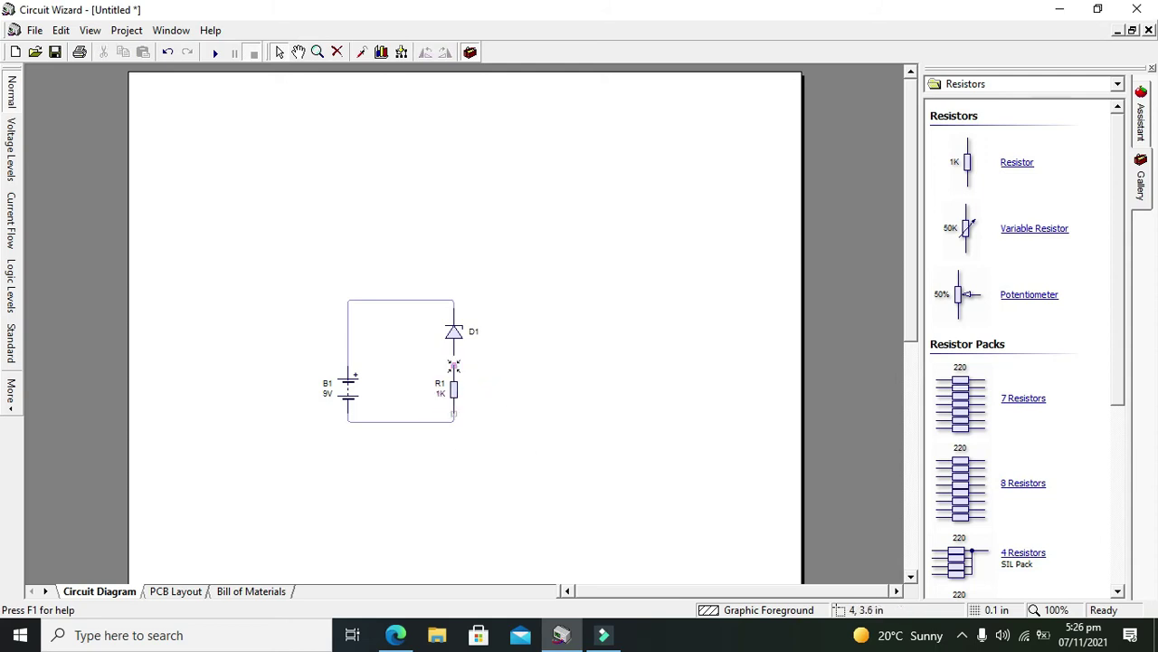
left_click(509, 369)
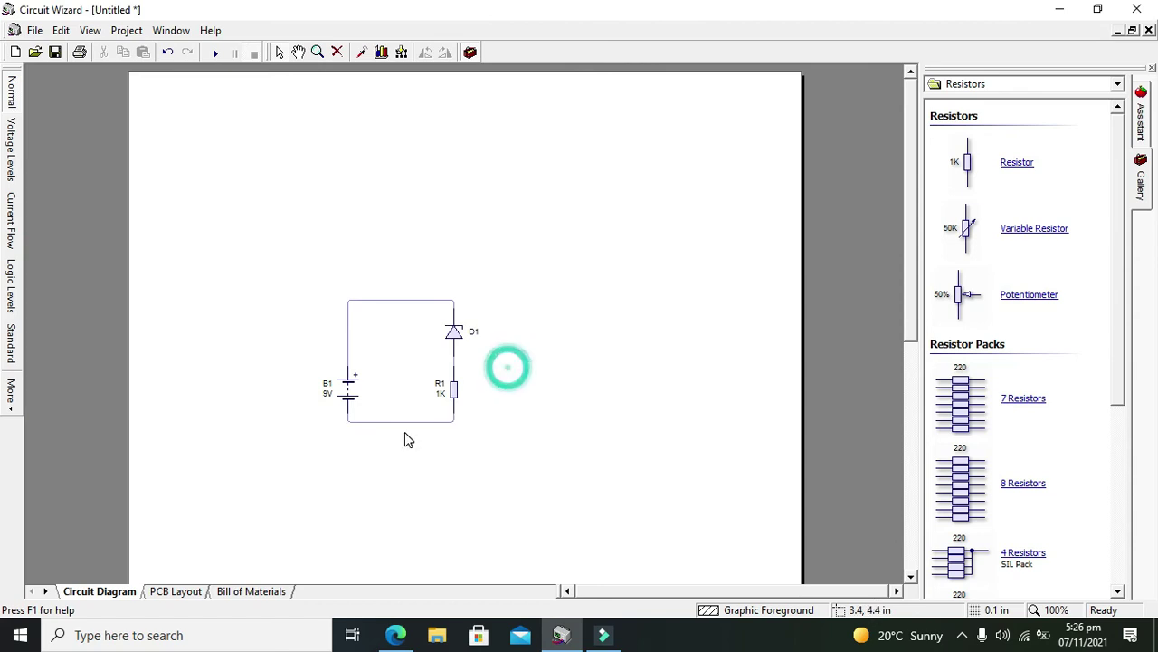
left_click(404, 422)
left_click_drag(404, 443, 404, 462)
left_click(485, 463)
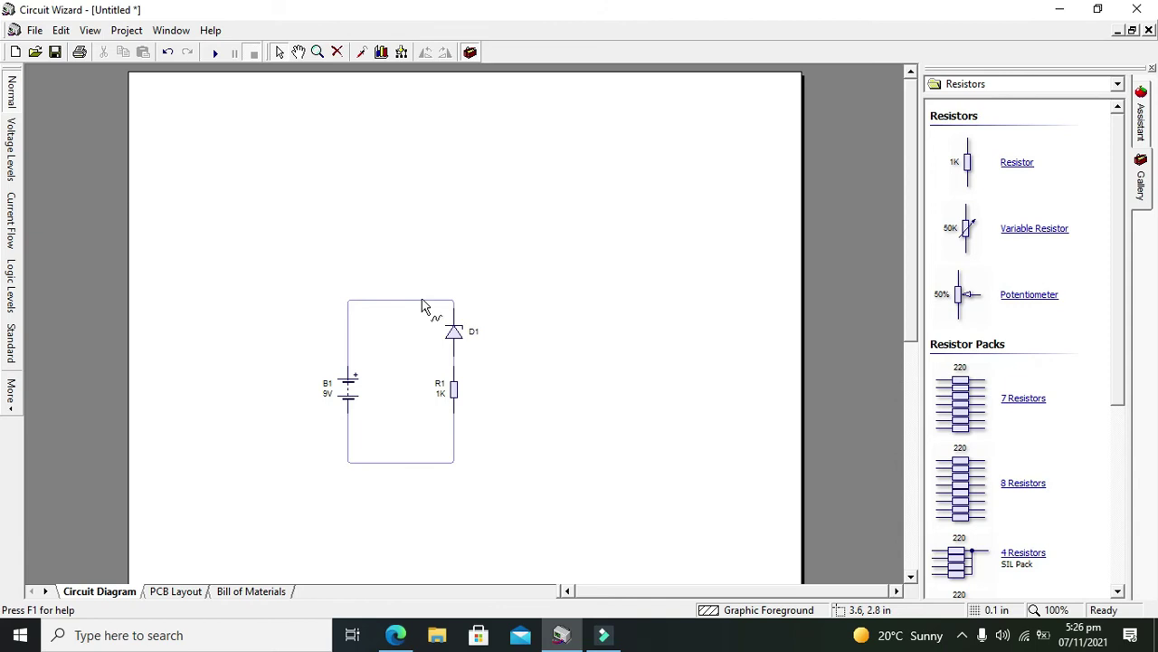
Step: Raise the loop's top wire and browse the Gallery's component categories
left_click_drag(422, 306, 422, 284)
left_click(516, 309)
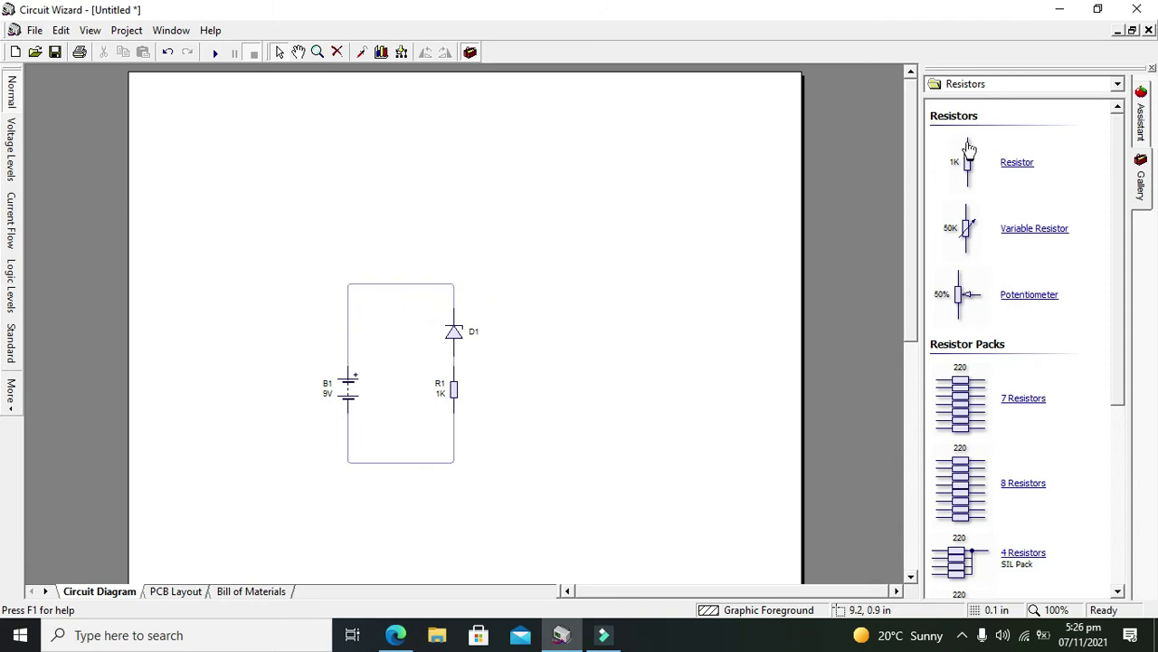
left_click(977, 84)
left_click(1122, 264)
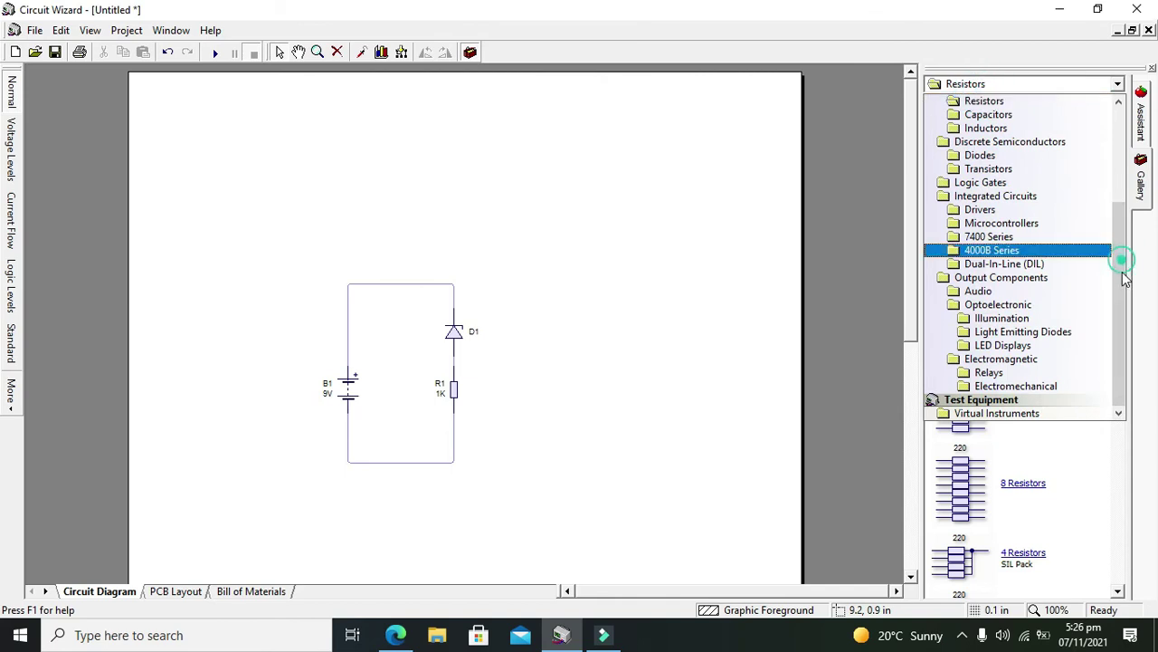
left_click_drag(1124, 279, 1125, 284)
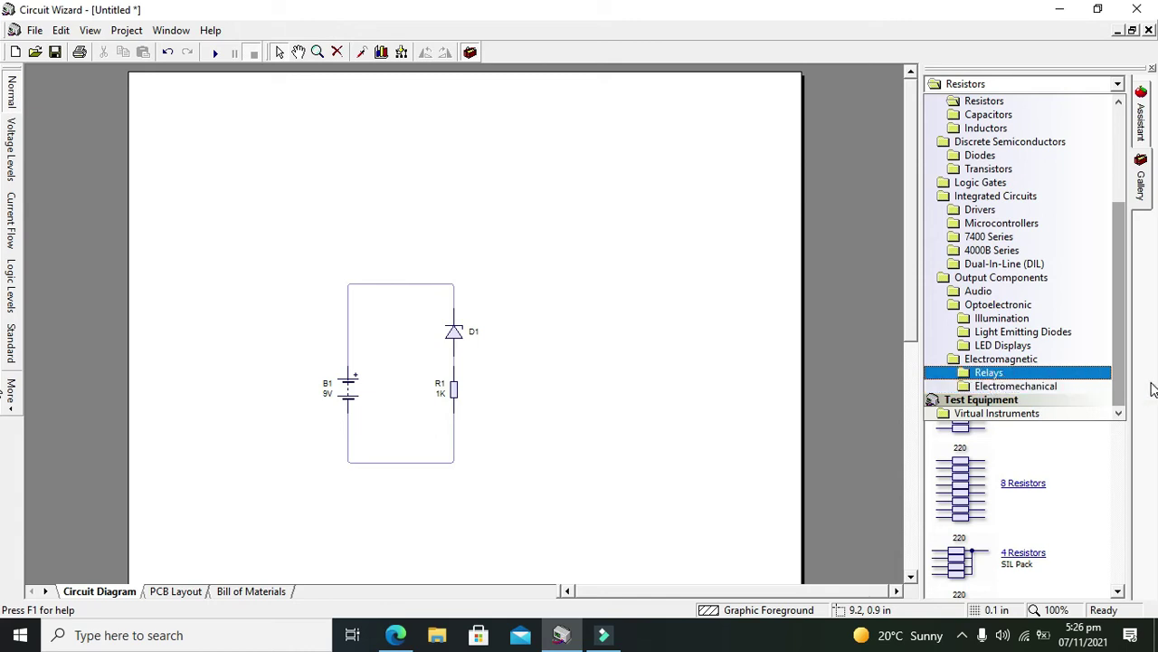
left_click(1046, 385)
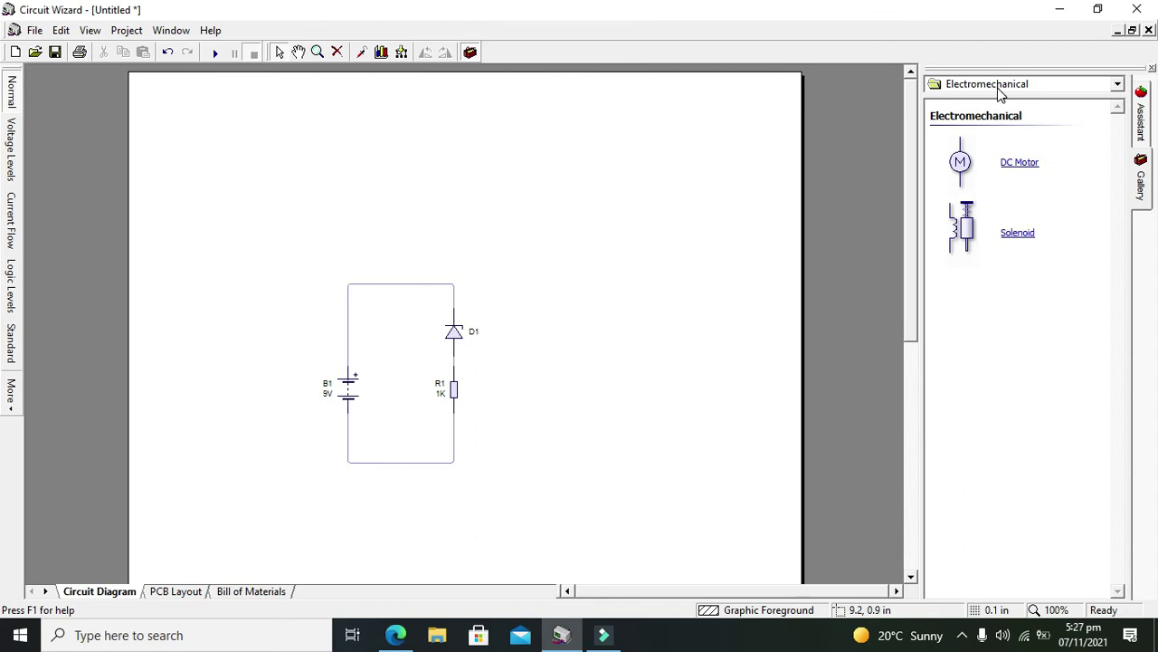
Step: Wire a Virtual Instruments voltmeter across D1 and start the simulation
left_click(1073, 81)
left_click(1057, 412)
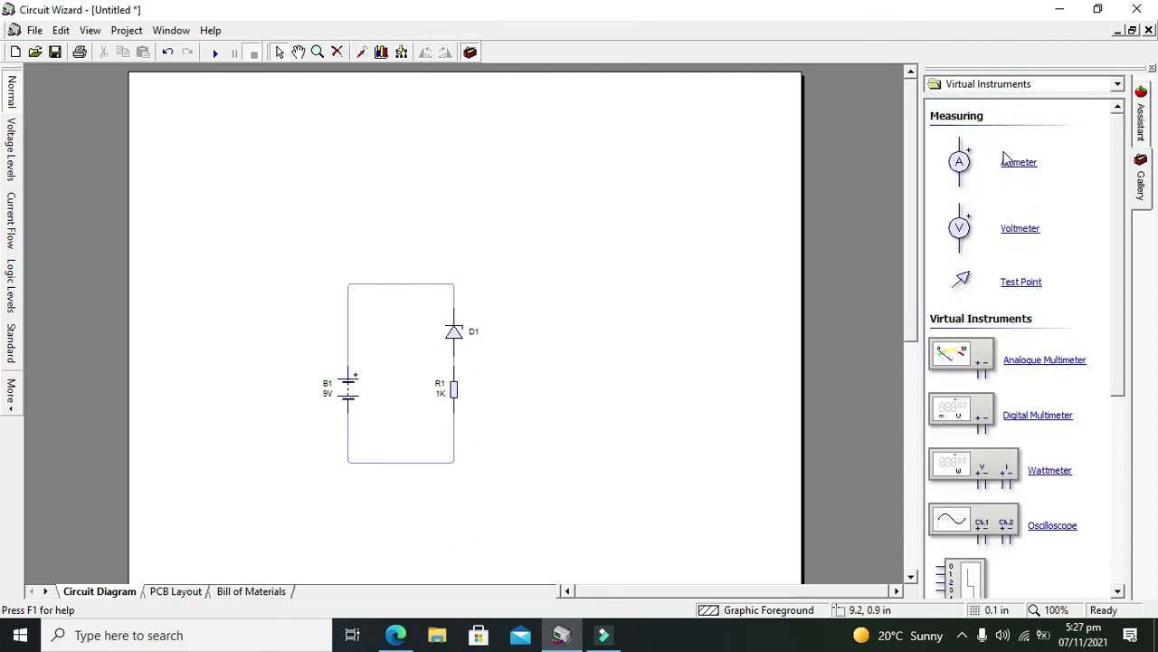
left_click_drag(960, 228, 453, 308)
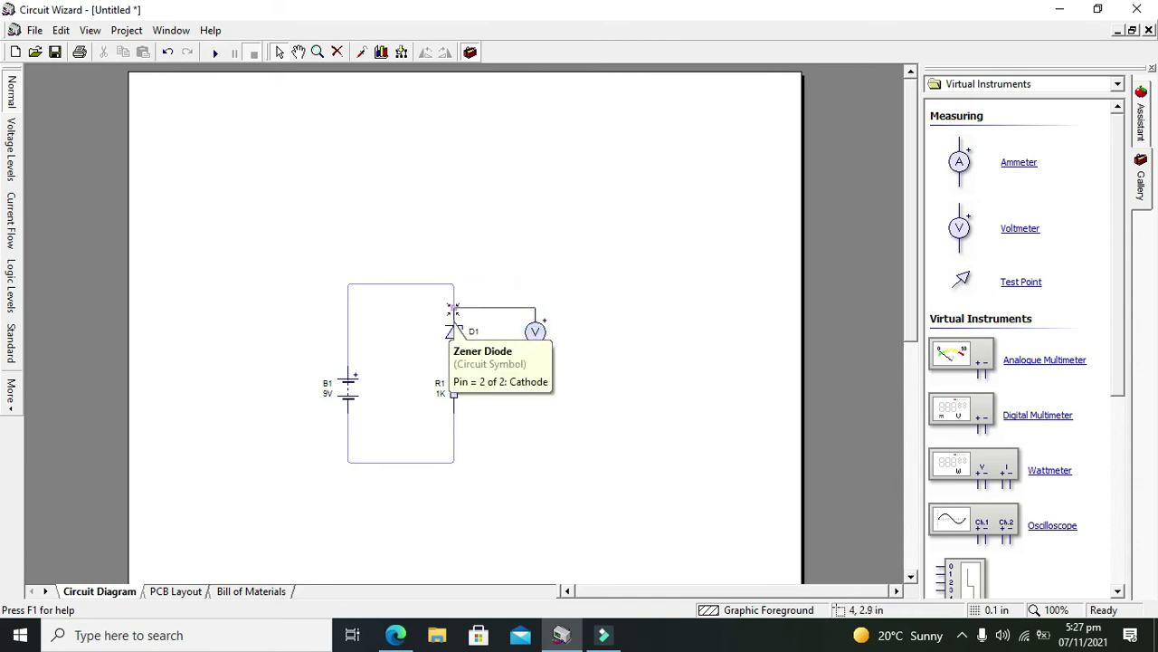
left_click_drag(535, 351, 453, 357)
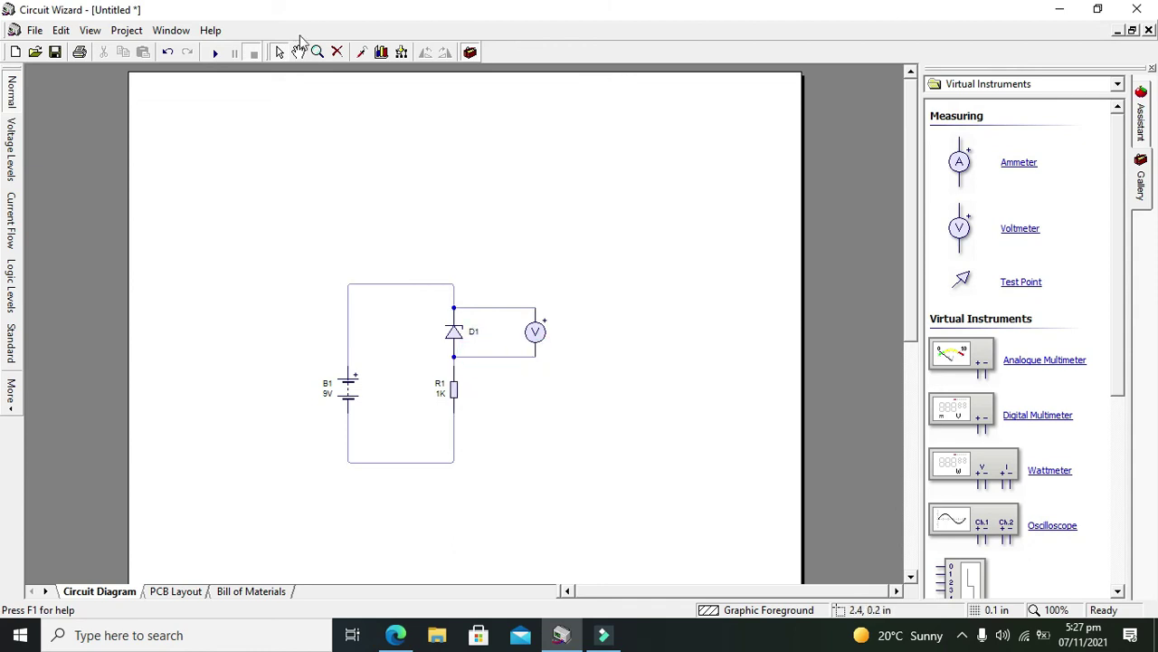
left_click(215, 53)
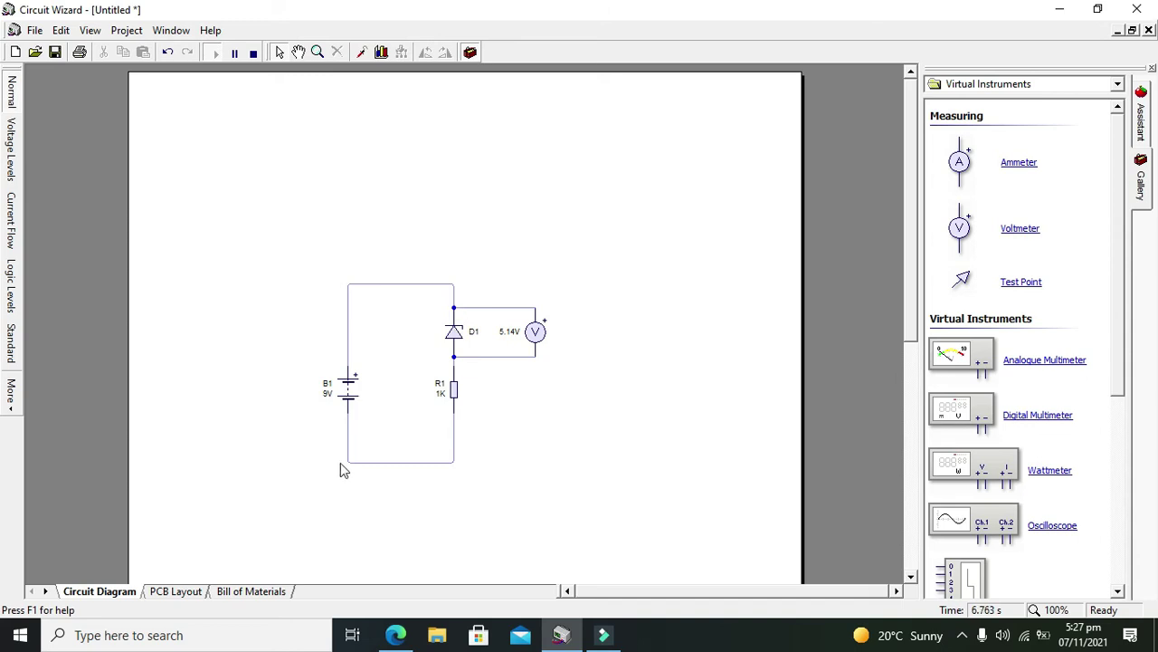
Step: Change battery B1 to 18V and rerun the simulation to check the Zener voltage
left_click(254, 52)
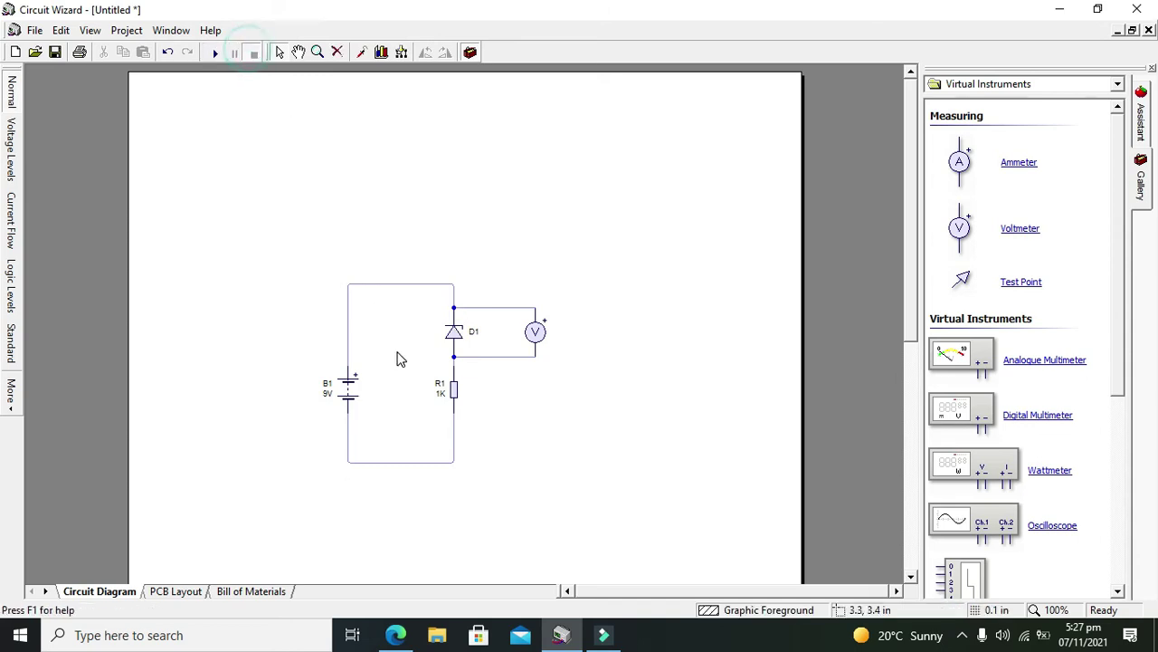
double_click(348, 403)
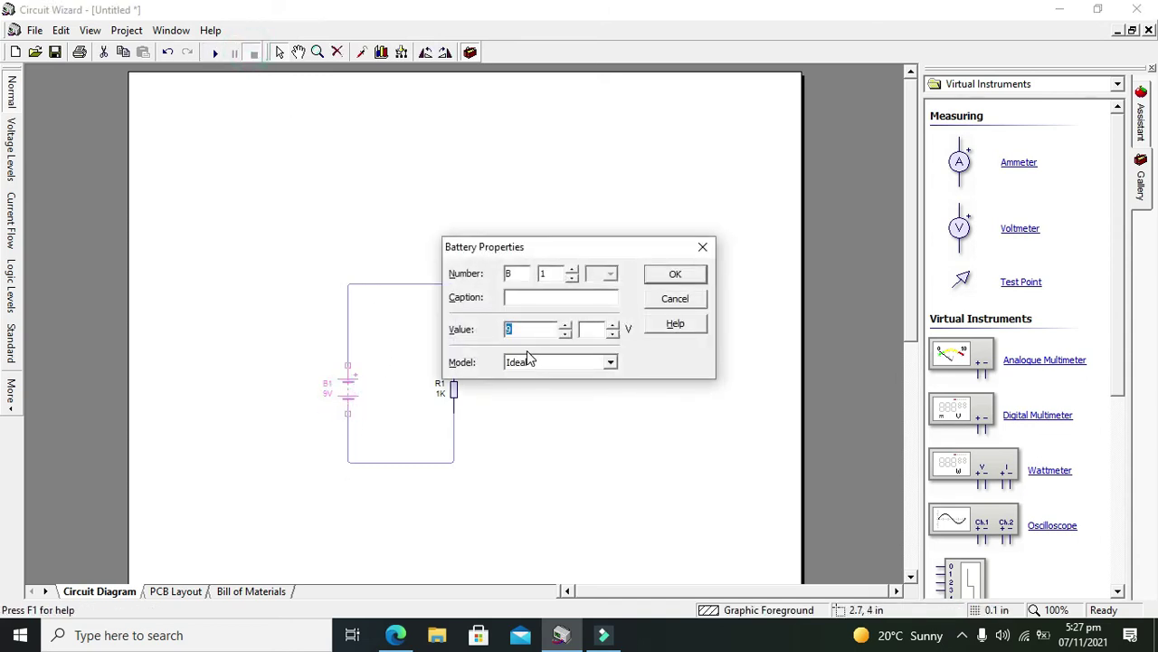
key("Return")
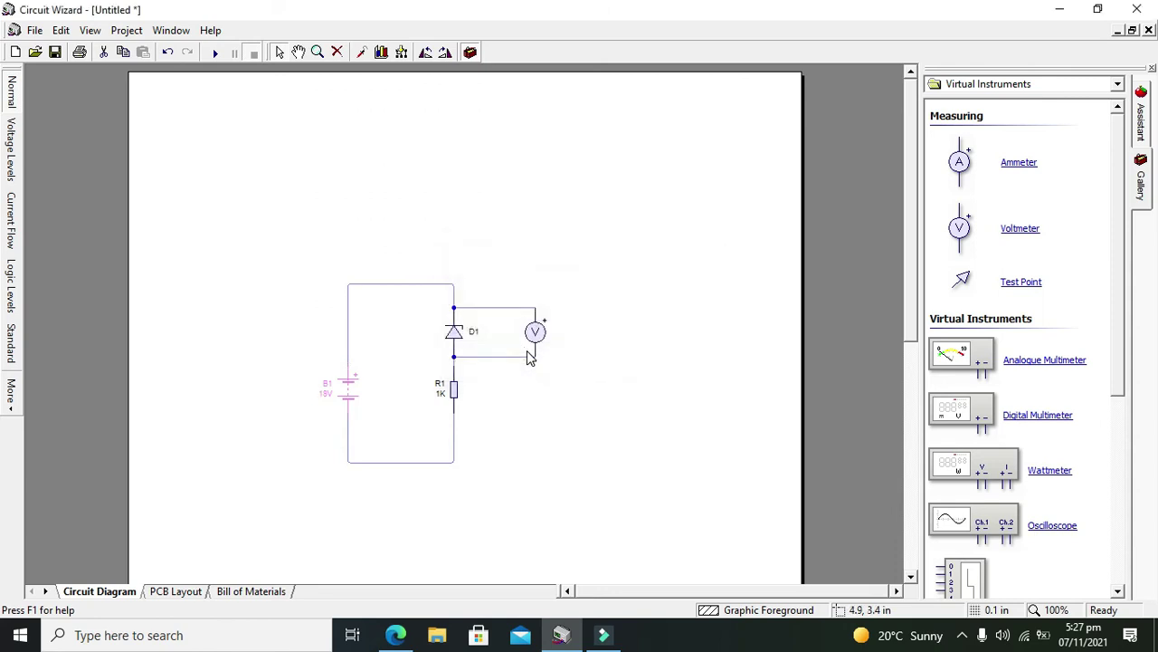
left_click(465, 227)
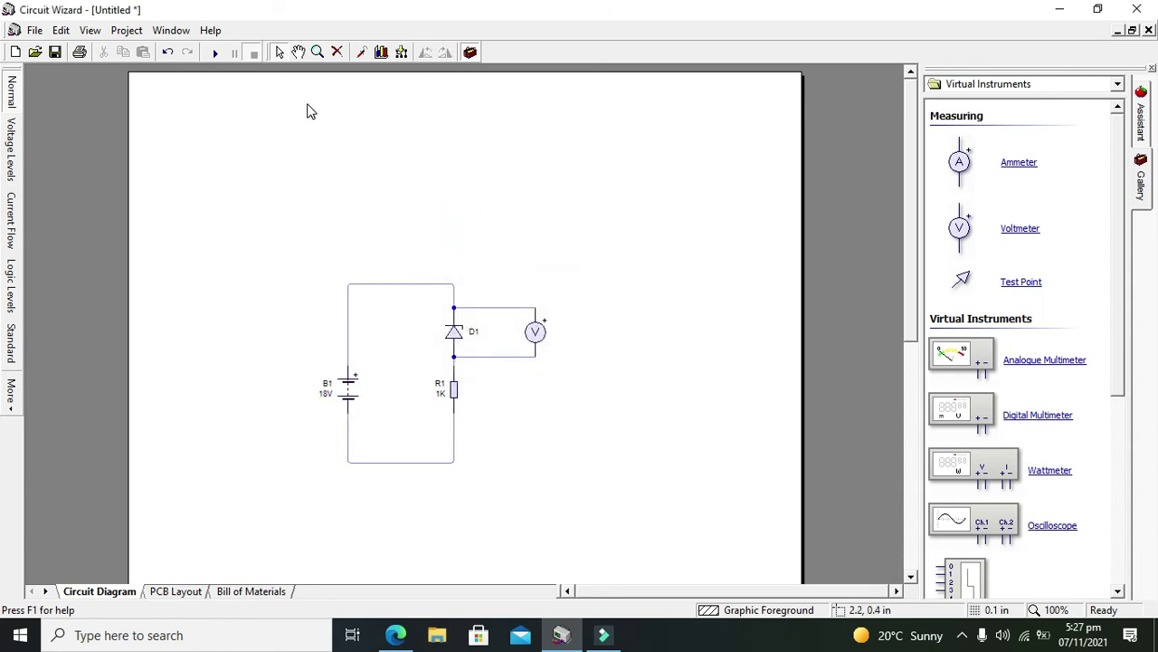
left_click(215, 52)
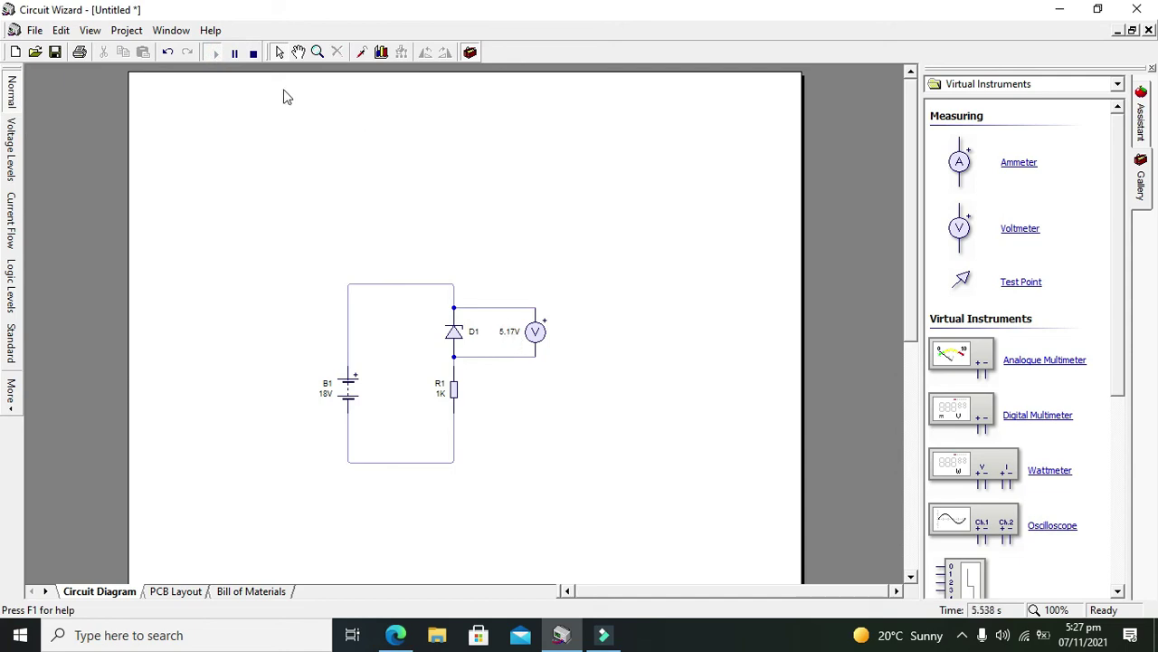
left_click(254, 53)
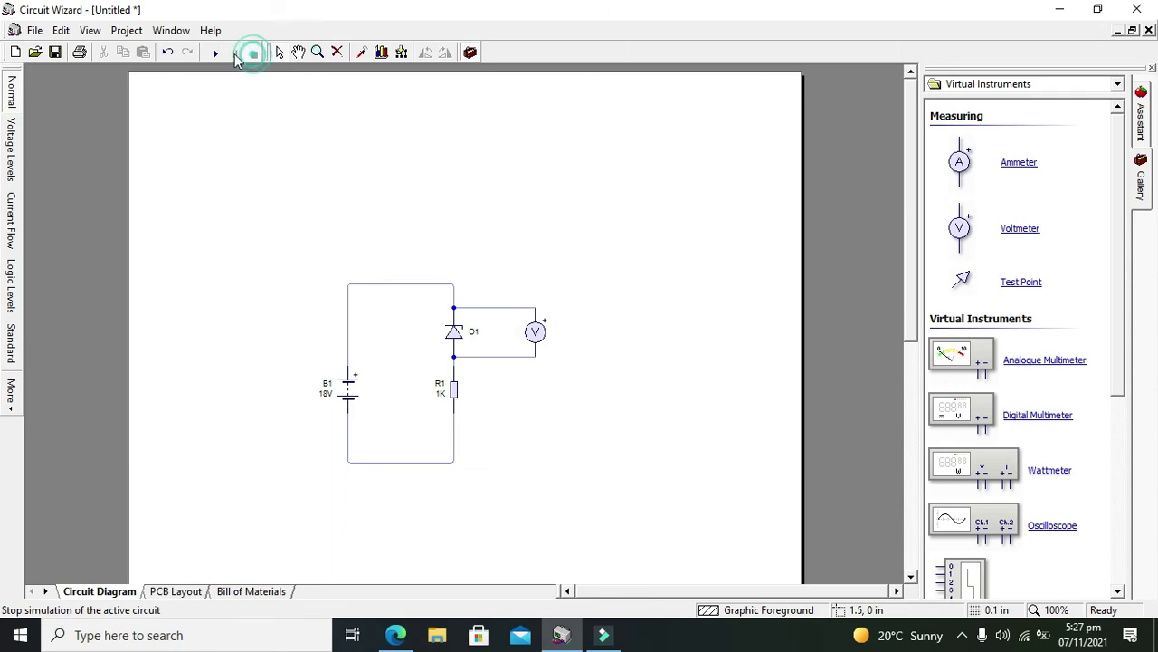
Step: Set battery B1 to 24V and simulate, with the voltmeter reading 5.18V
double_click(349, 398)
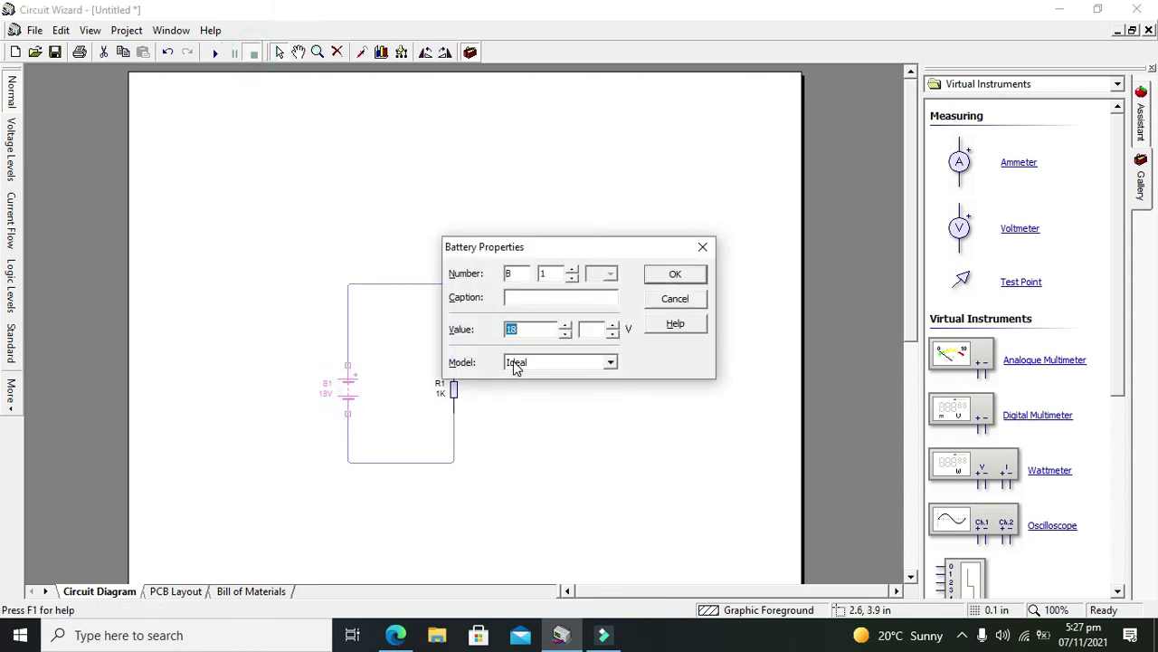
type("24")
left_click(685, 283)
left_click(502, 176)
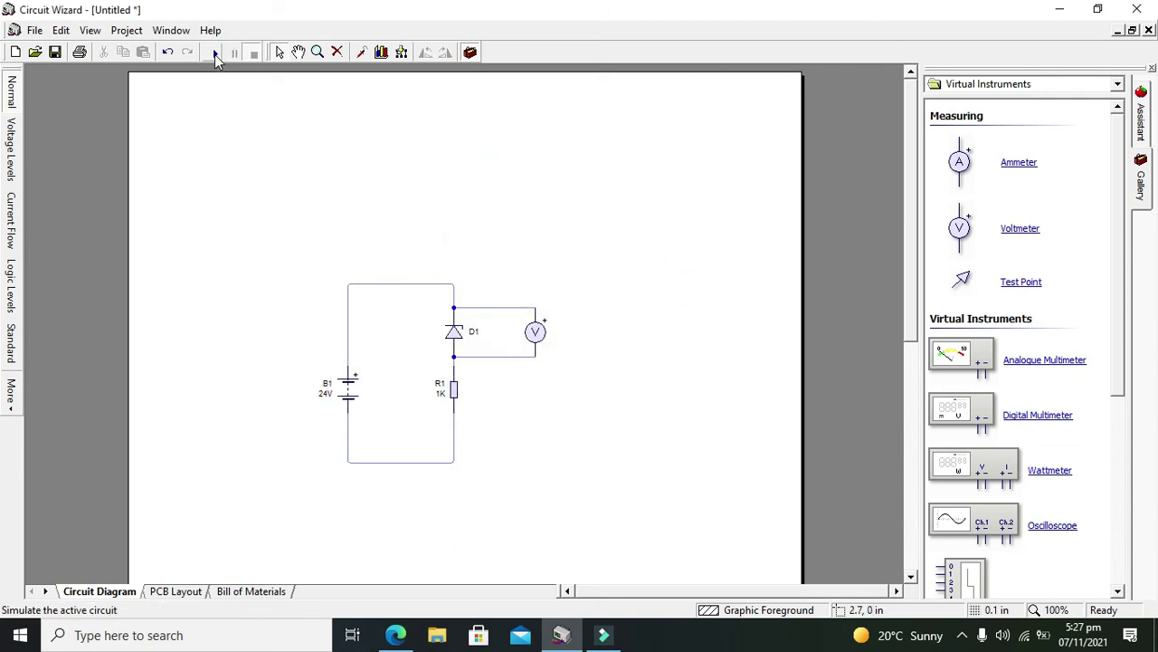
left_click(215, 54)
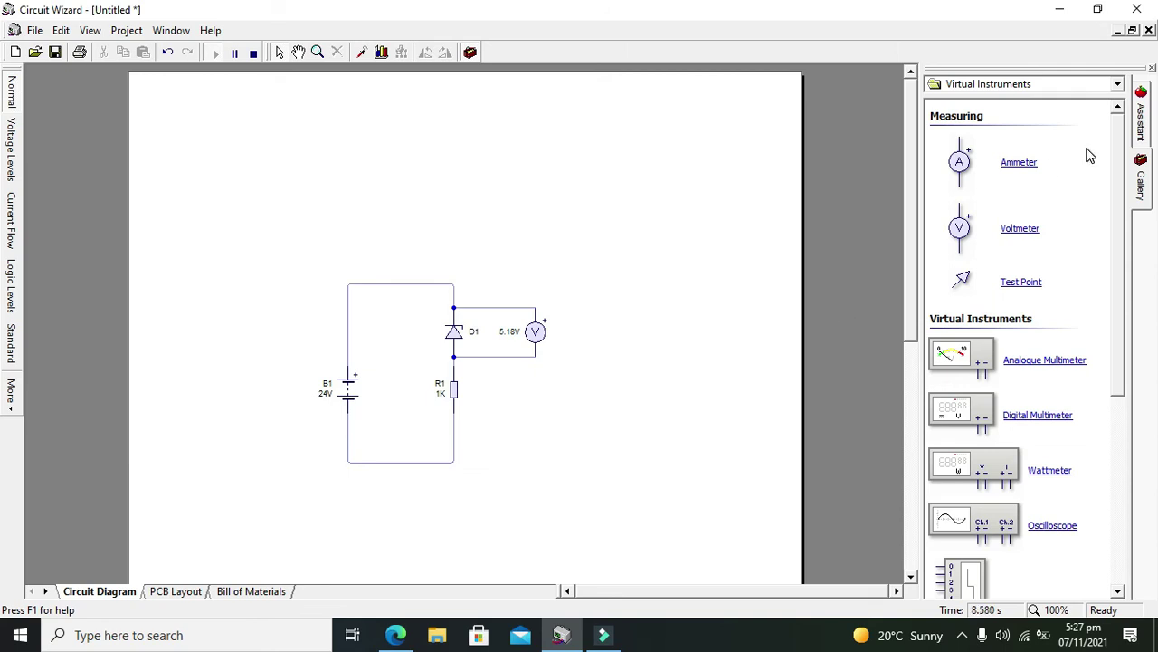
Step: Place an LED from the Light Emitting Diodes gallery to the right of the voltmeter
left_click(1086, 81)
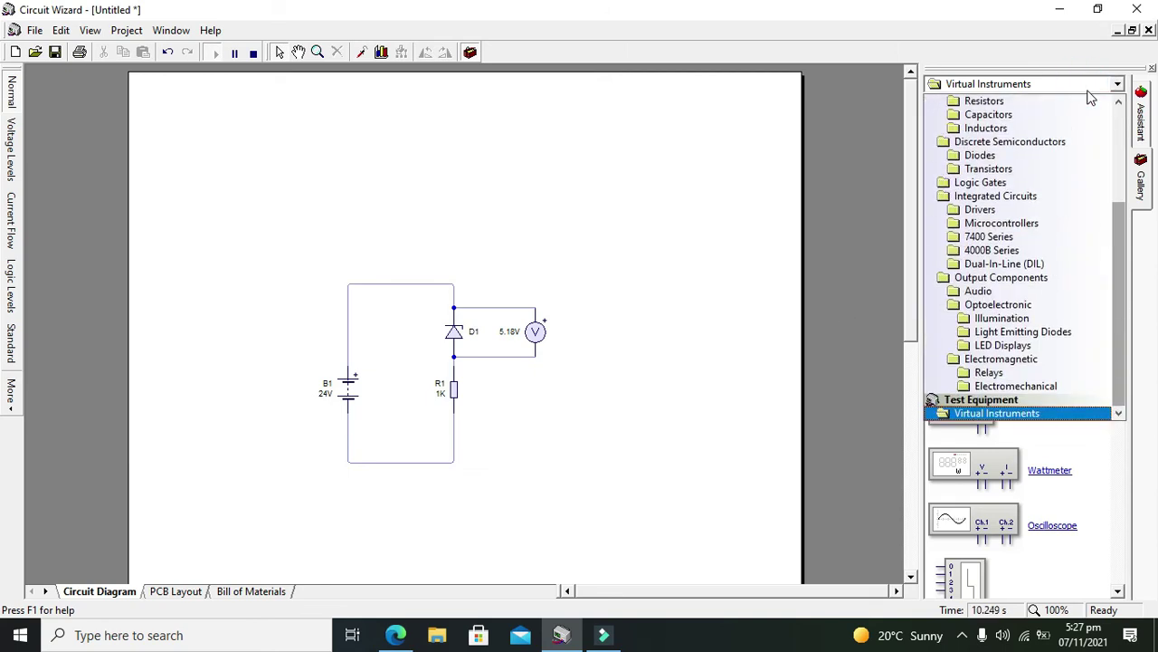
scroll(1122, 126, "up", 4)
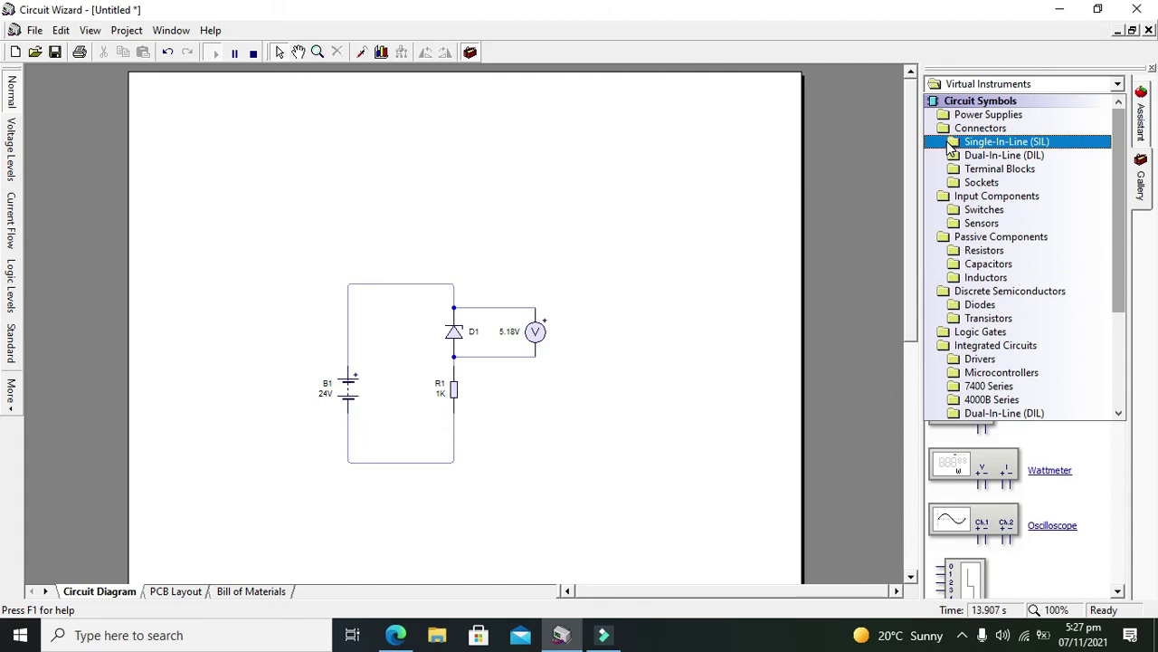
left_click(999, 306)
left_click(970, 84)
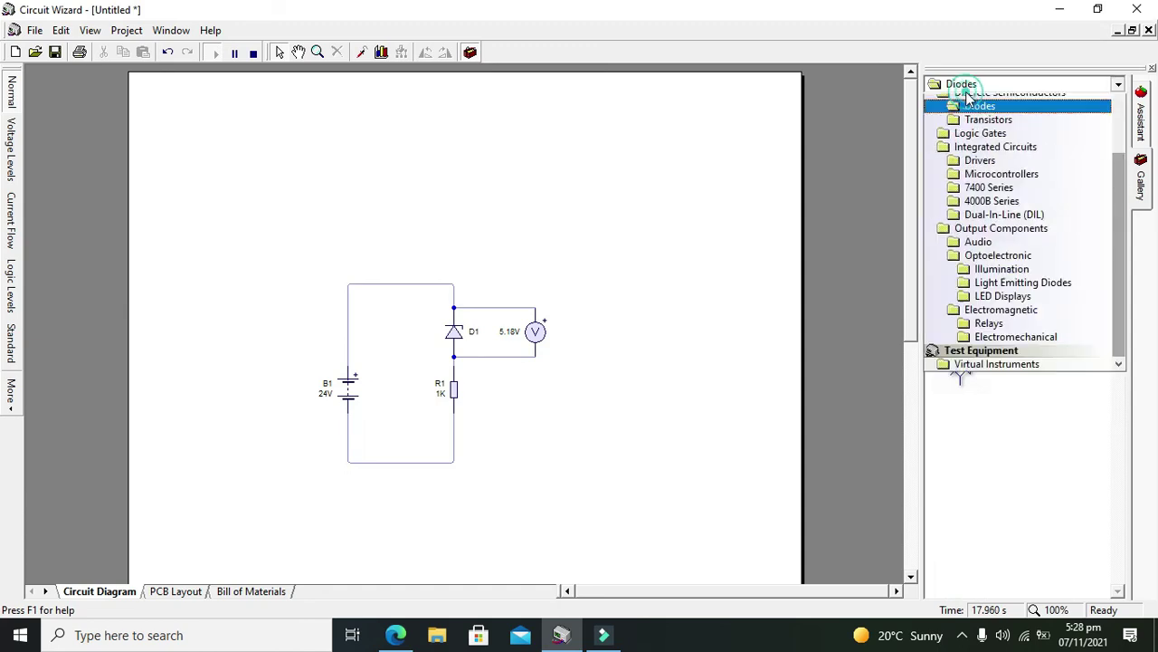
scroll(1111, 377, "up", 1)
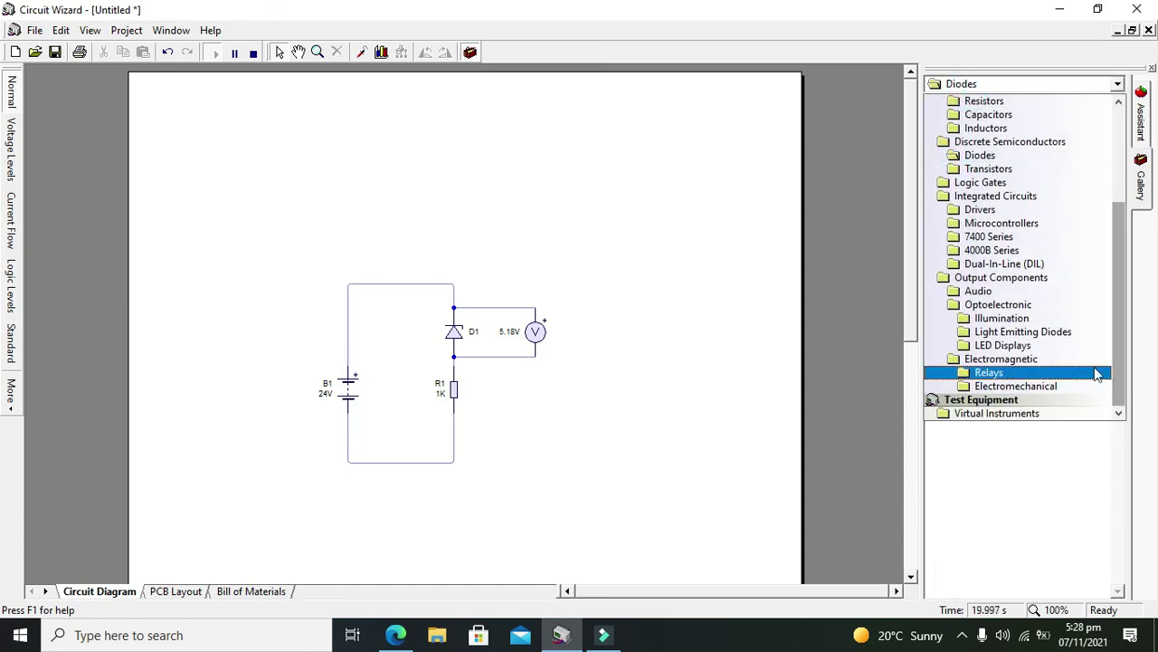
left_click(1011, 337)
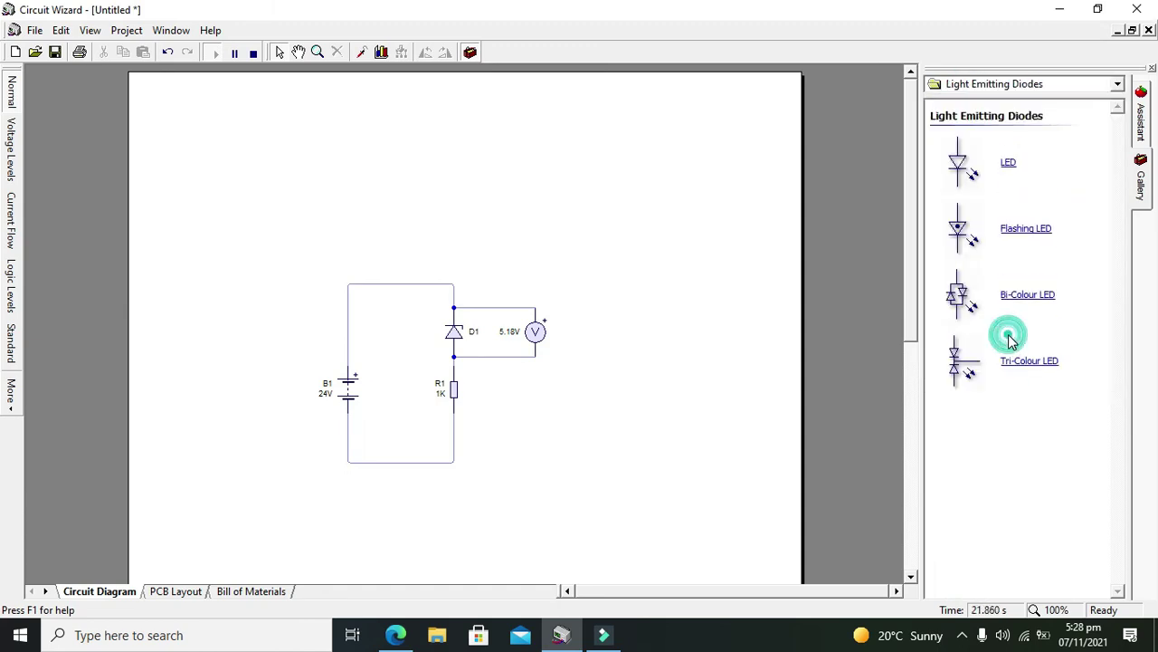
mouse_move(957, 171)
left_mouse_down()
mouse_move(597, 333)
mouse_move(609, 335)
mouse_move(562, 294)
mouse_move(535, 308)
left_mouse_up()
Step: Wire the LED's anode and cathode to the voltmeter's upper and lower pins
left_click(600, 277)
left_click(567, 287)
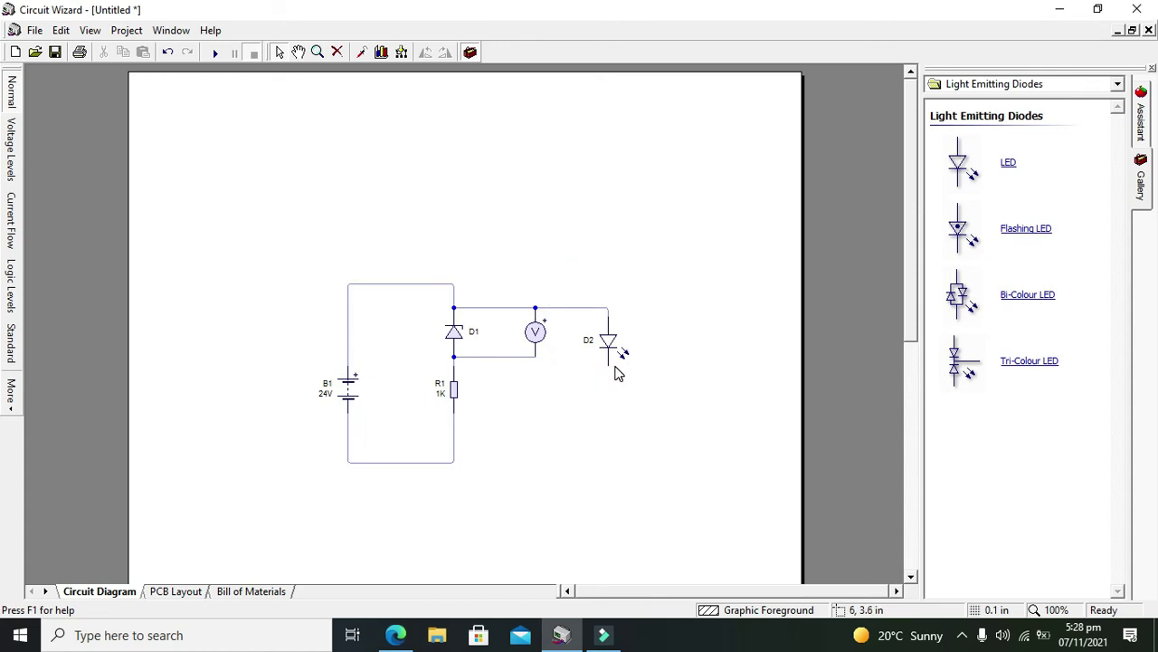
left_click_drag(608, 365, 535, 360)
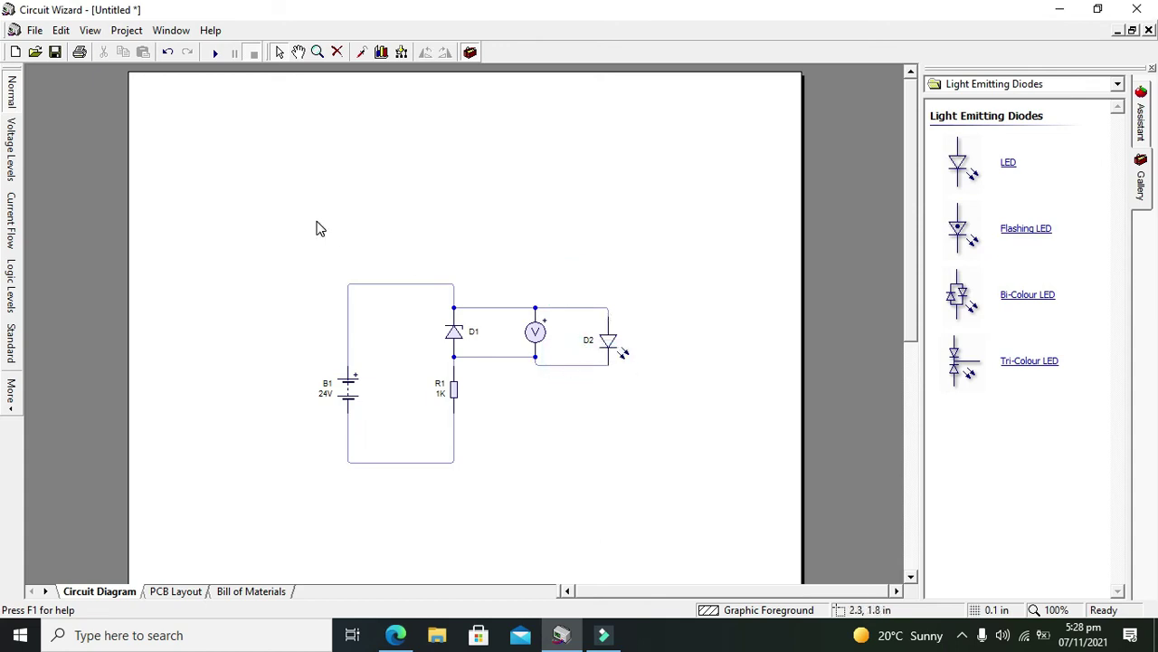
Step: Reconnect D2's cathode to the lower D1 wire and run the simulation, lighting the LED
left_click(433, 308)
left_click(560, 365)
key("Delete")
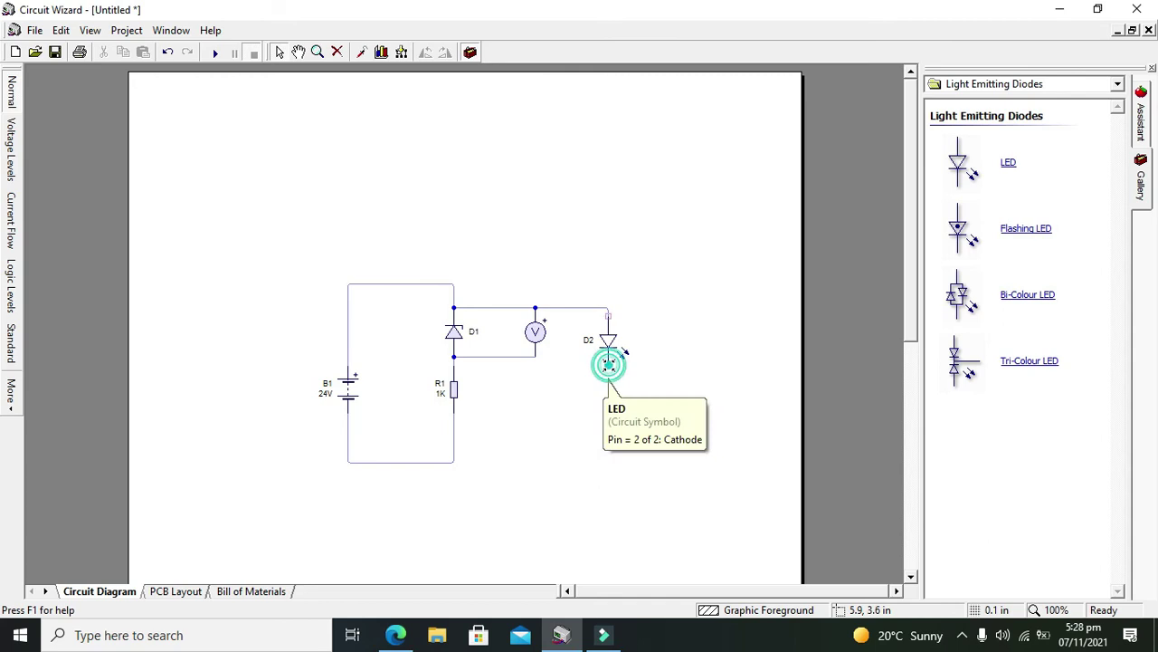
mouse_move(608, 363)
left_mouse_down()
mouse_move(606, 428)
mouse_move(538, 358)
left_mouse_up()
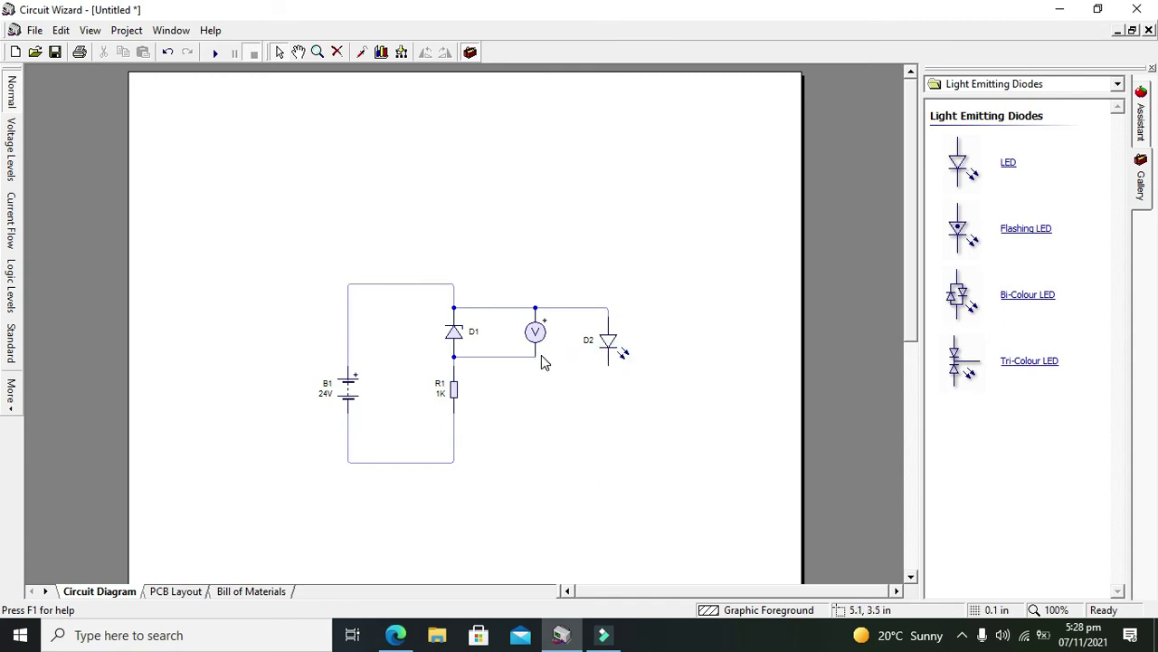
left_click(568, 361)
left_click(608, 364)
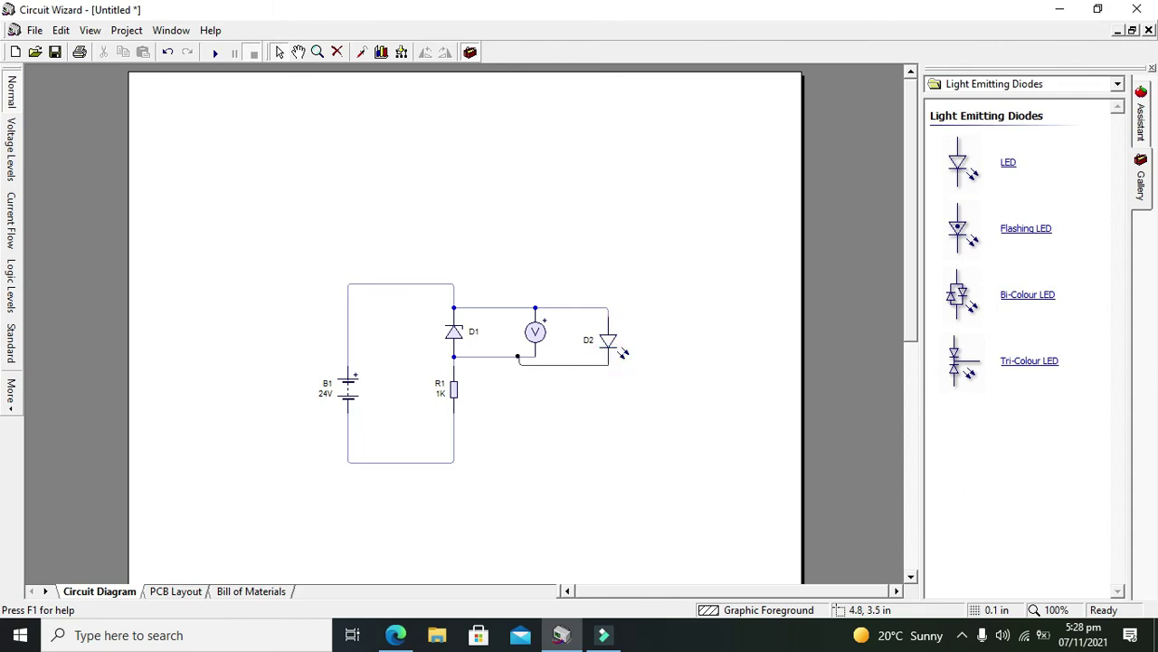
left_click(214, 53)
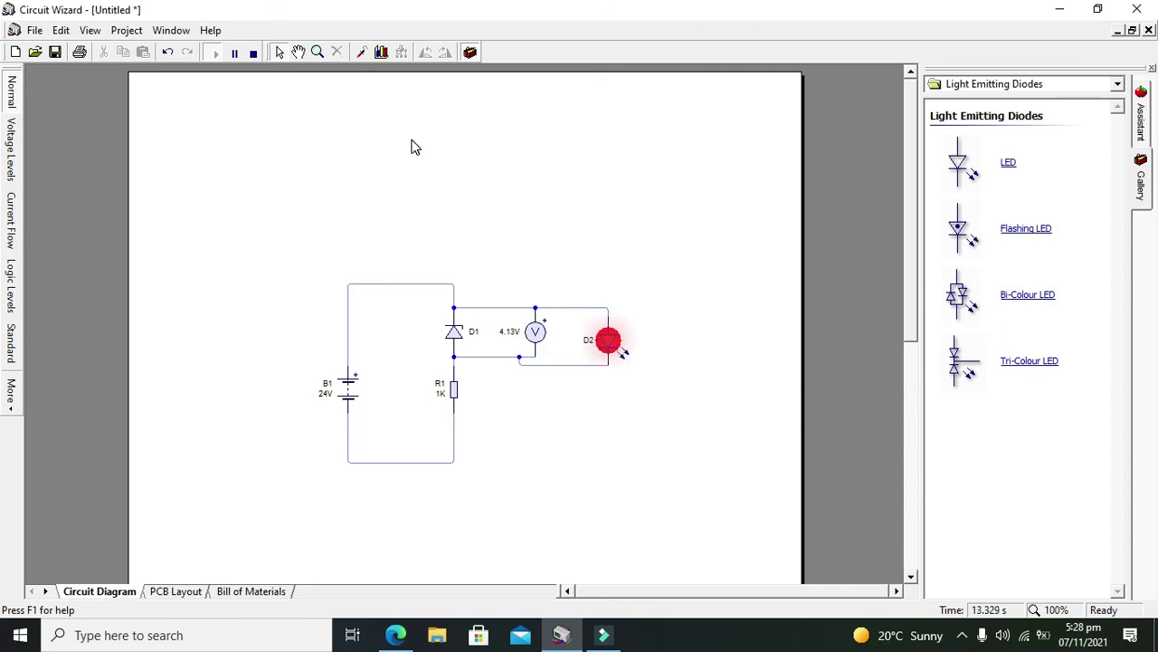
left_click(254, 53)
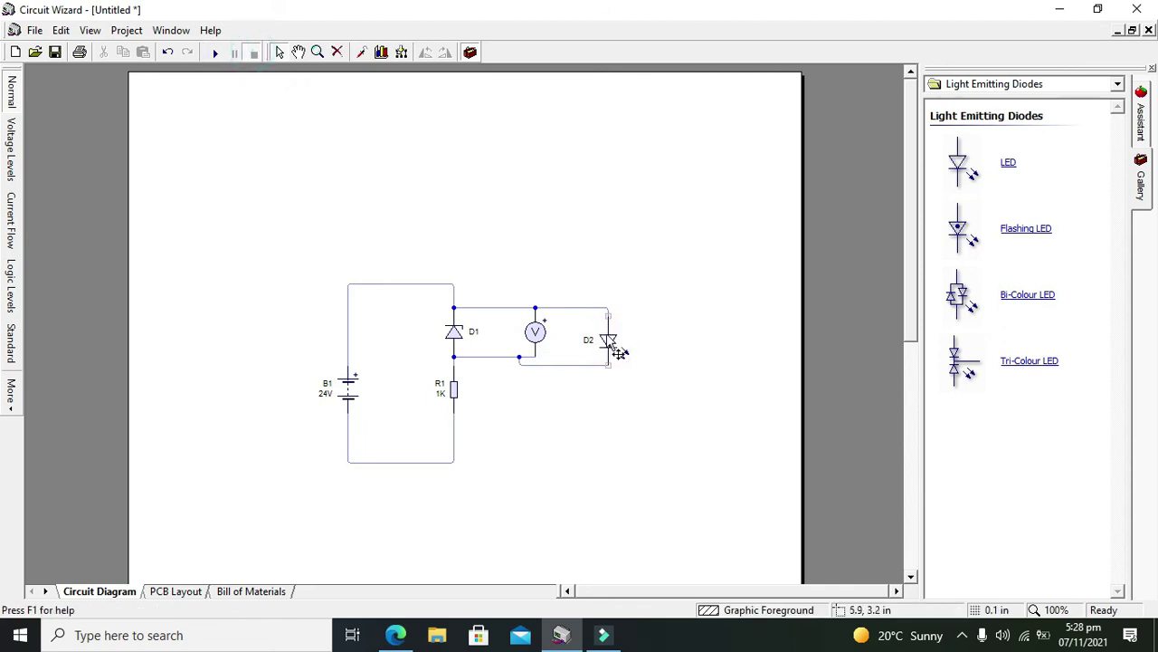
left_click(567, 368)
left_click_drag(574, 286, 685, 449)
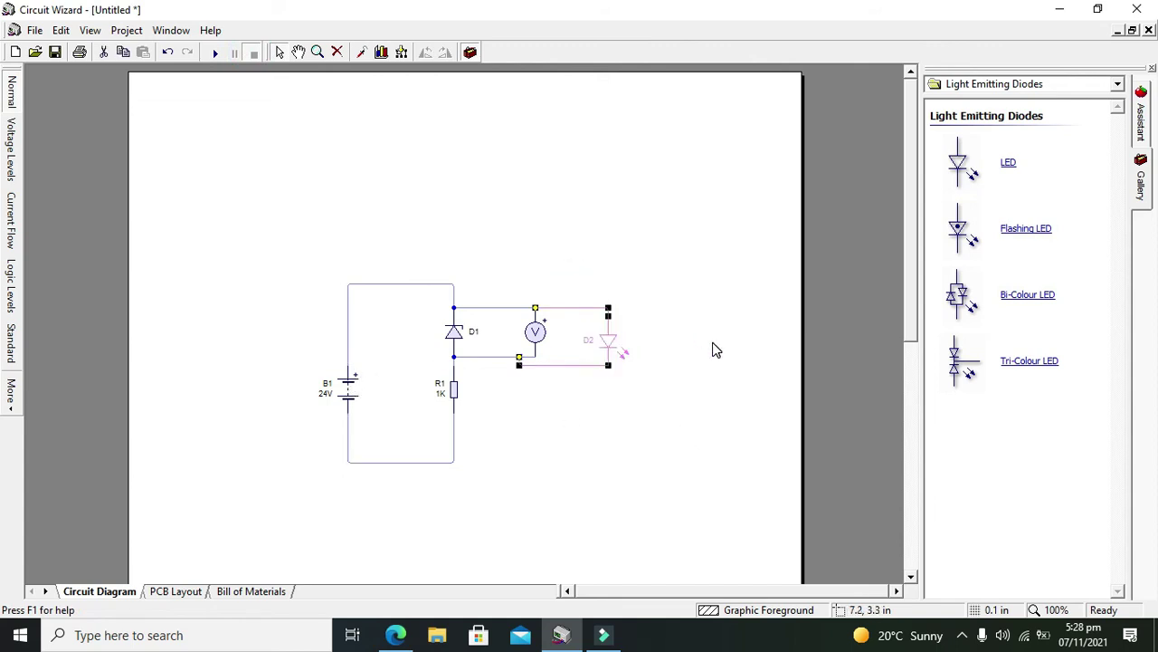
left_click(570, 314)
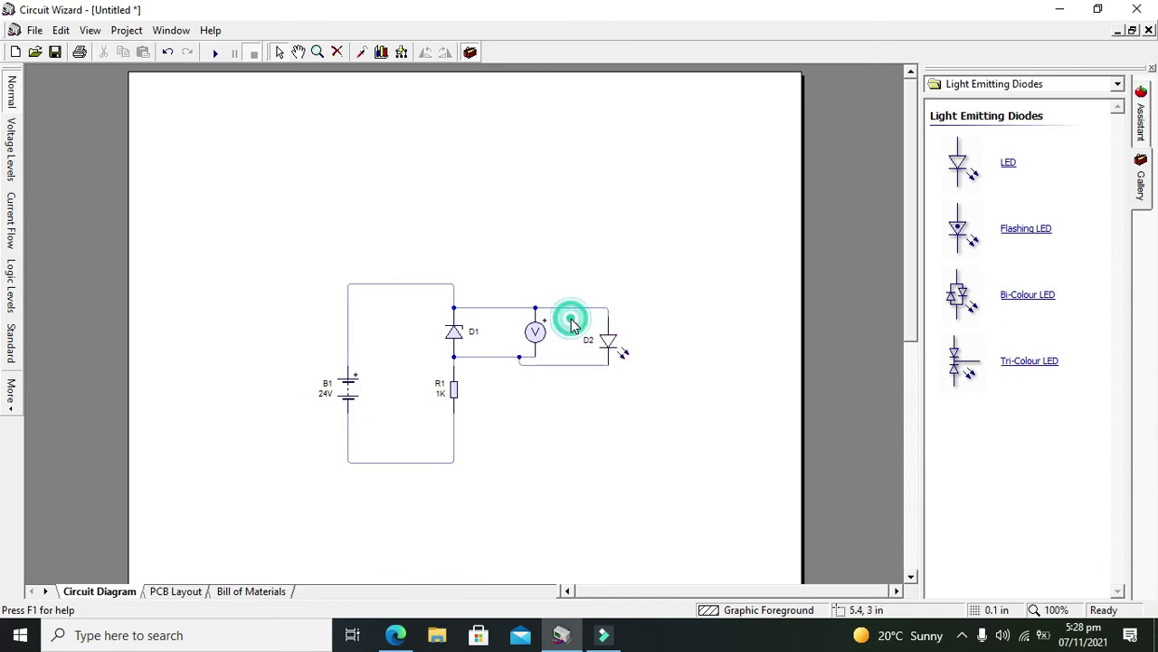
left_click(563, 365)
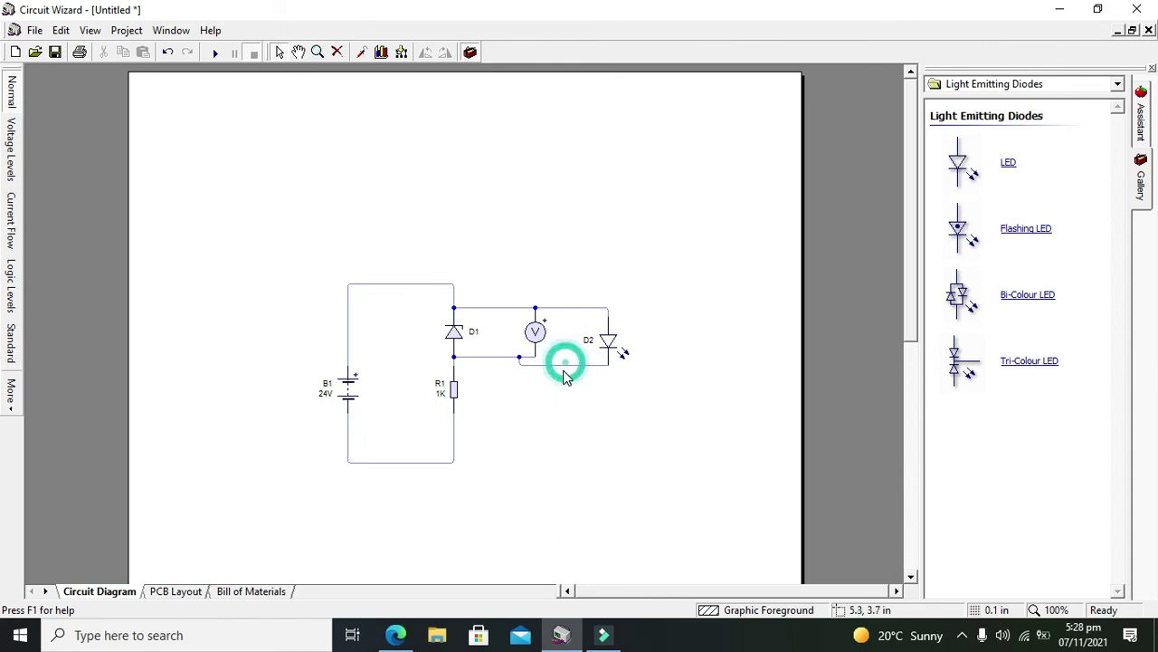
left_click(564, 383)
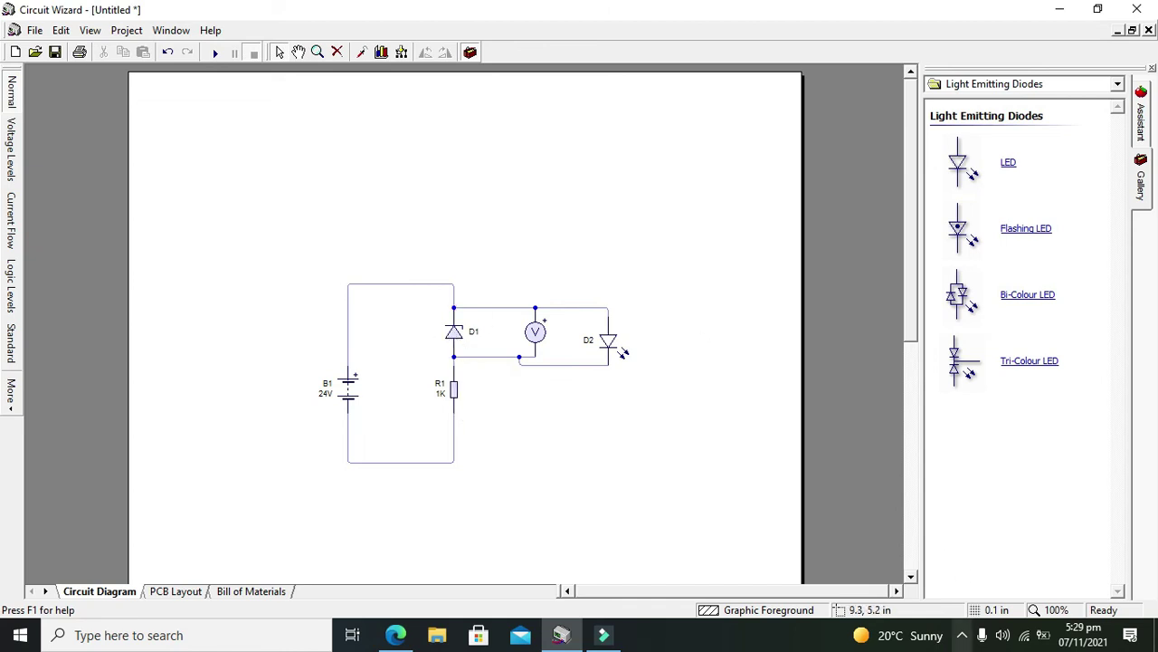
left_click(962, 634)
right_click(980, 602)
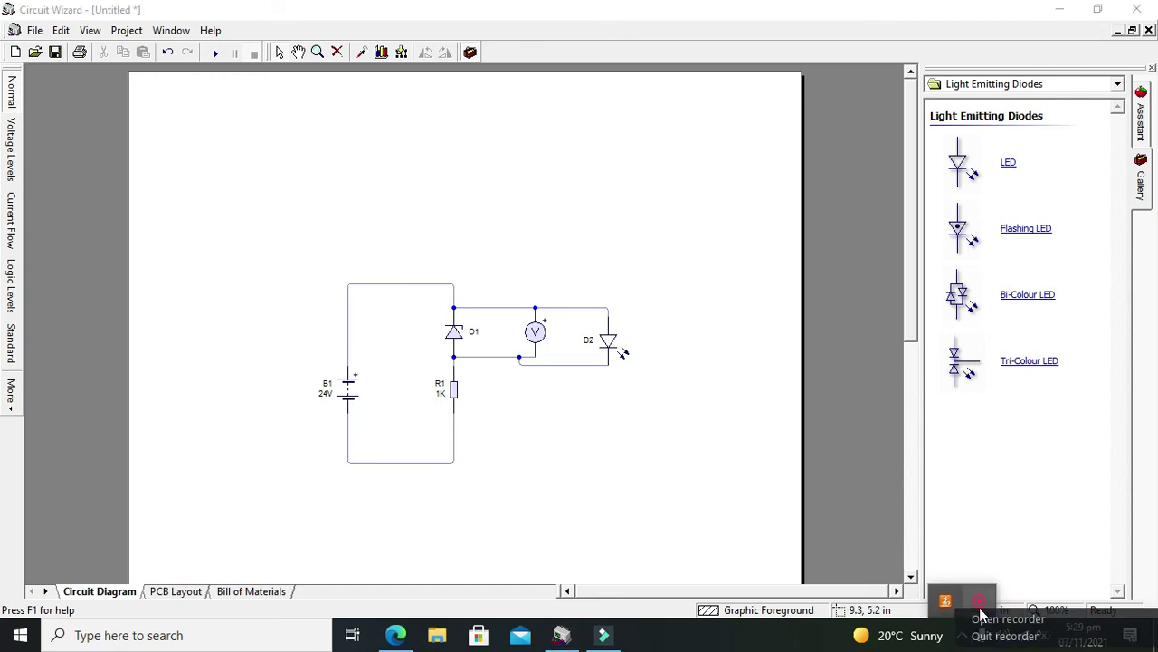